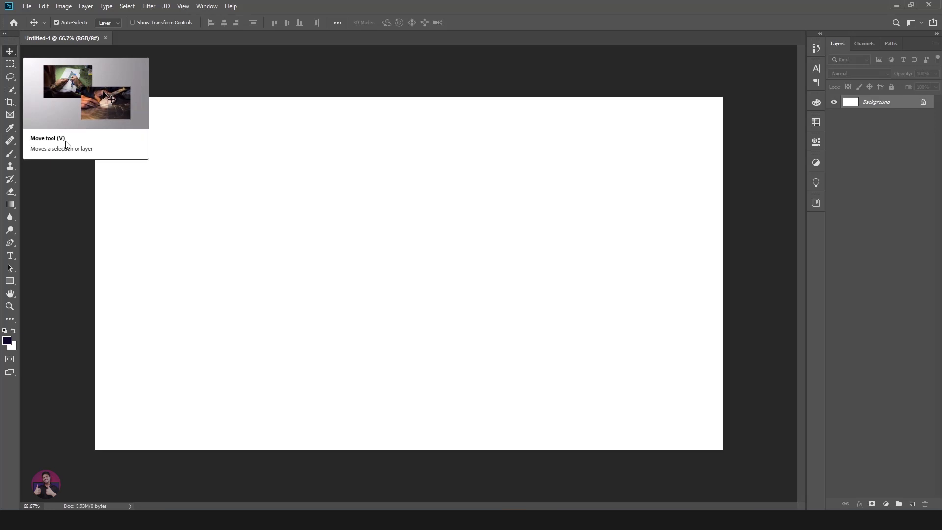
# Try to move the locked Background layer with the Move tool, and cancel its conversion to a normal layer.
pyautogui.rightClick(14, 53)
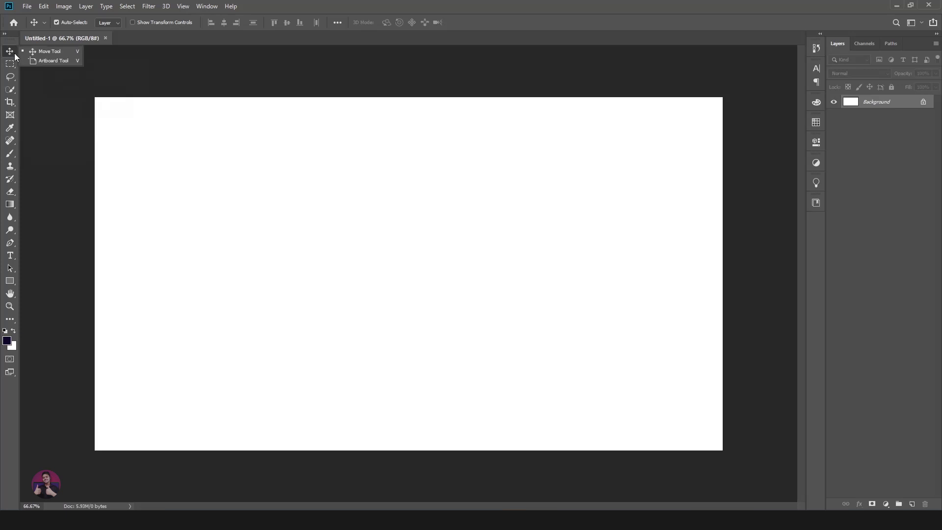
pyautogui.click(50, 52)
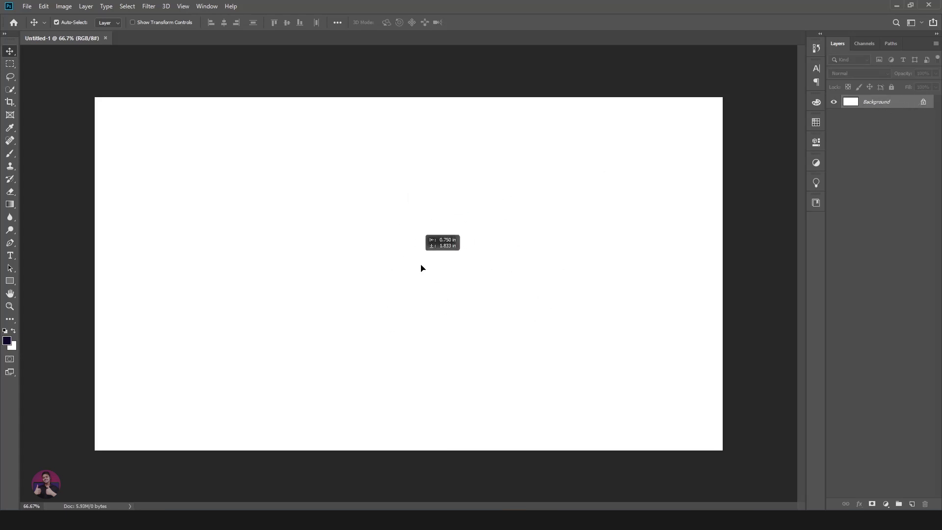
pyautogui.click(425, 318)
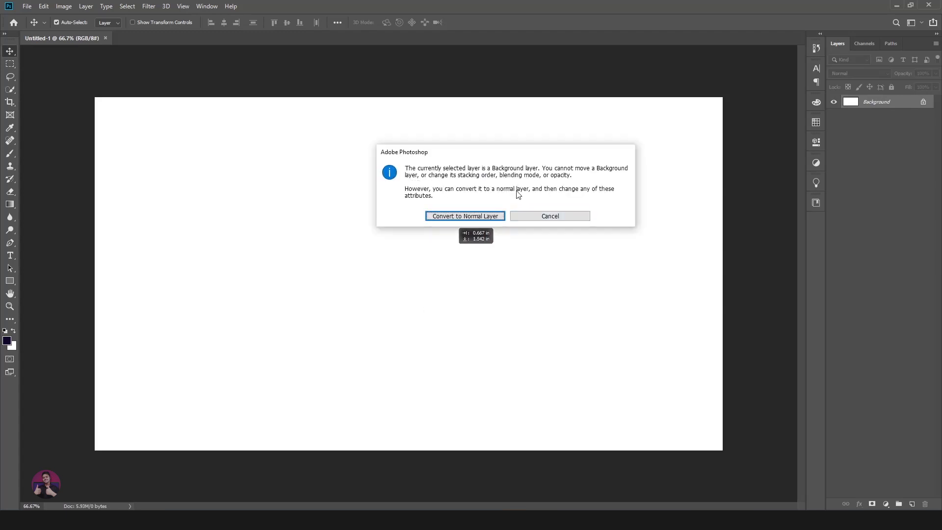
pyautogui.click(558, 221)
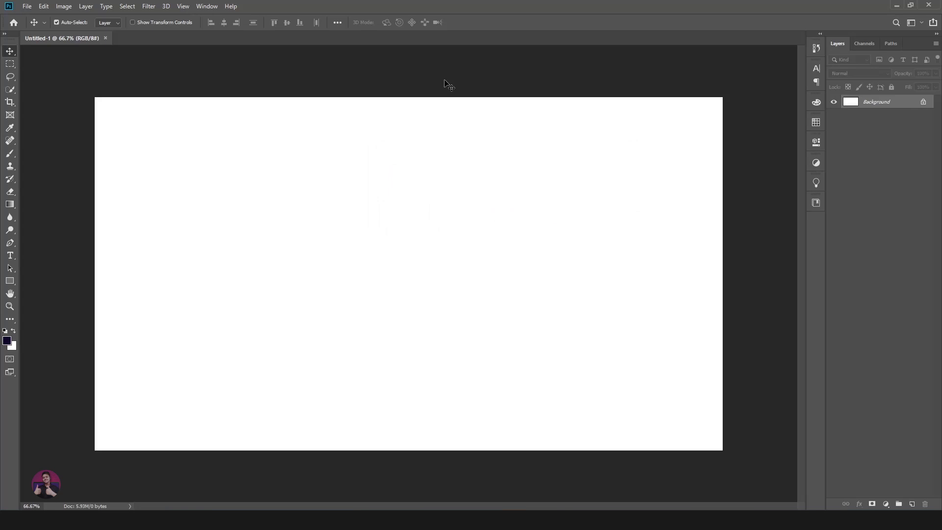
# Unlock the Background layer and move it around, bringing it back to cover the whole canvas.
pyautogui.click(924, 103)
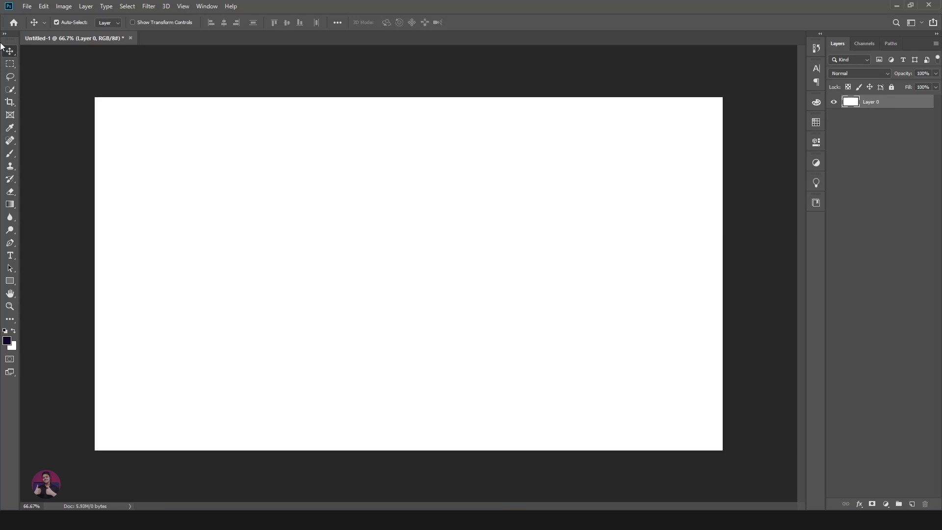
pyautogui.moveTo(402, 216); pyautogui.dragTo(555, 339)
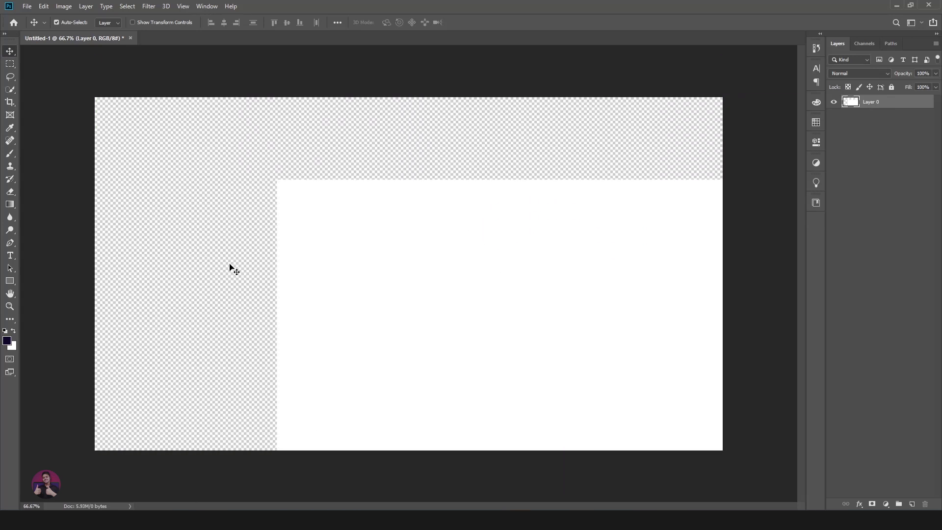
pyautogui.moveTo(341, 248); pyautogui.dragTo(555, 293)
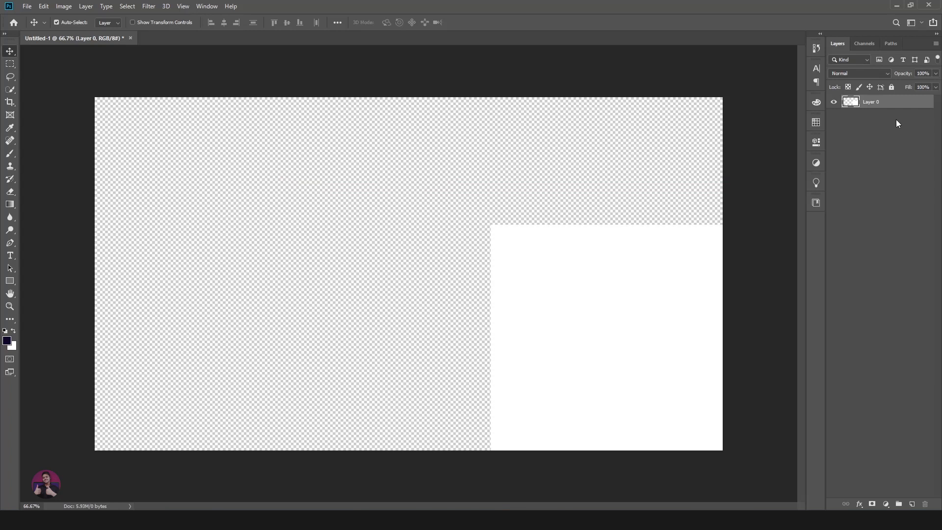
pyautogui.moveTo(650, 314); pyautogui.dragTo(264, 190)
pyautogui.moveTo(630, 224)
pyautogui.mouseDown()
pyautogui.moveTo(626, 241)
pyautogui.moveTo(626, 229)
pyautogui.mouseUp()
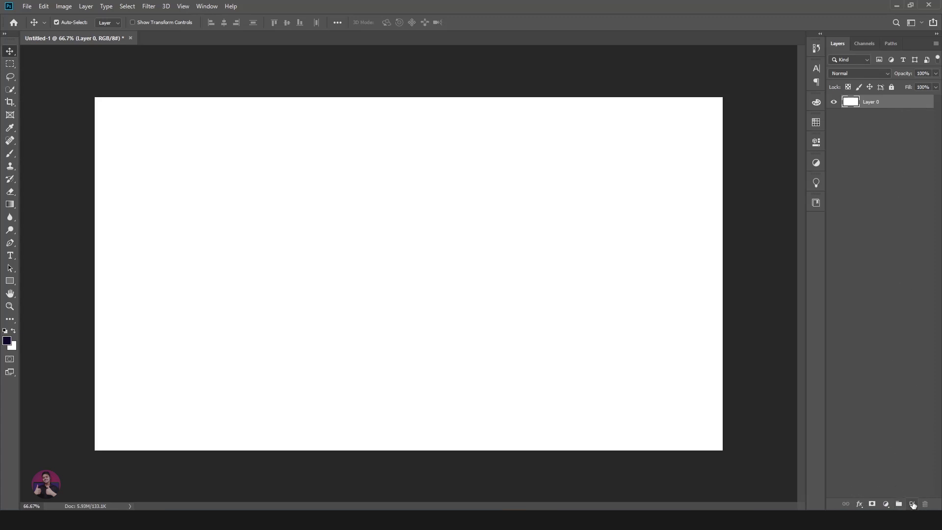
# Add a new empty layer above Layer 0, and turn Layer 0's visibility off and on again.
pyautogui.click(912, 504)
pyautogui.click(834, 116)
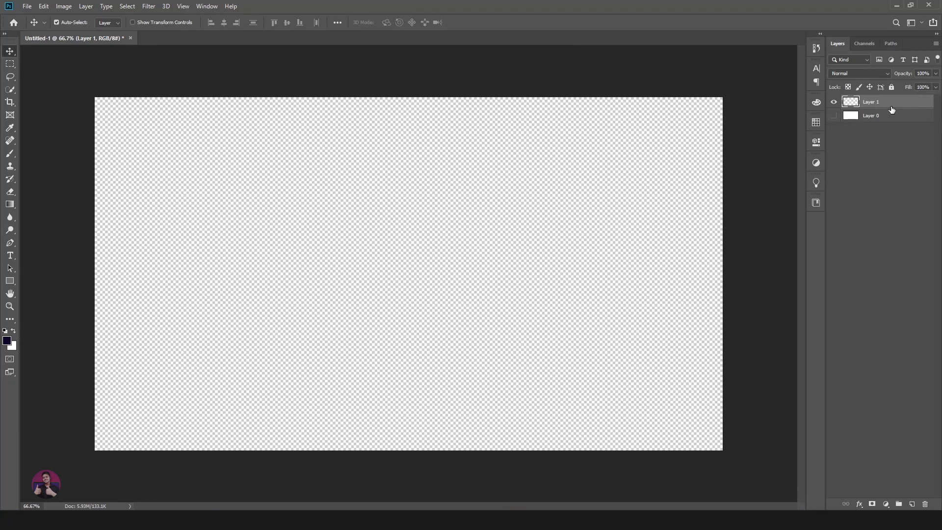
pyautogui.click(885, 119)
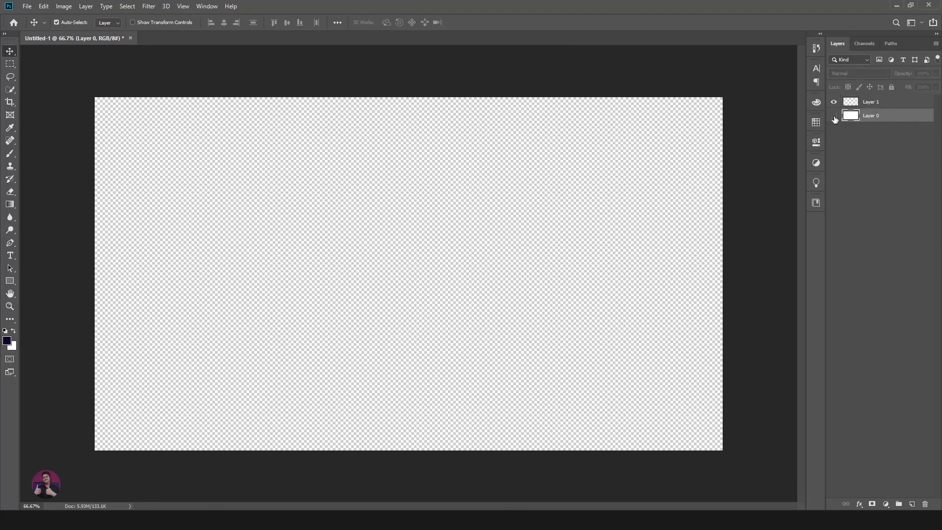
pyautogui.click(835, 116)
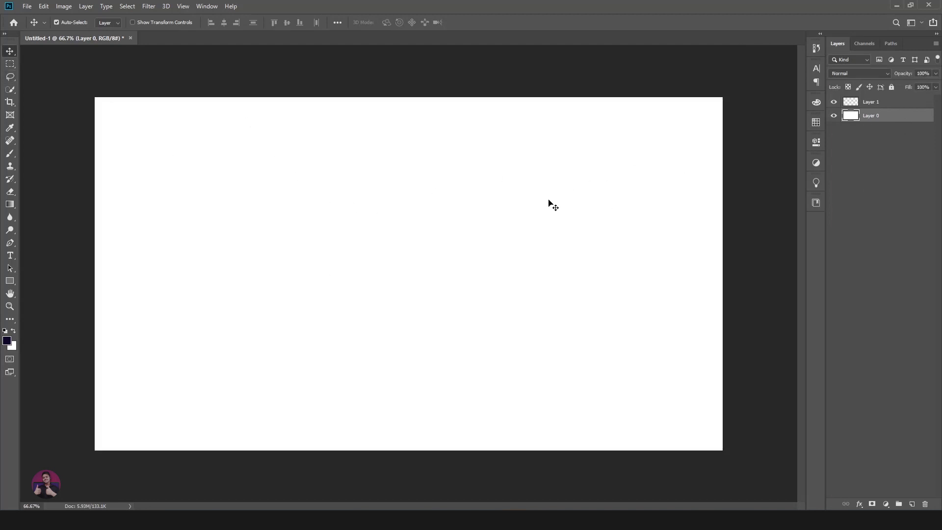
# Lock Layer 0 completely and try to move it on the canvas.
pyautogui.click(891, 88)
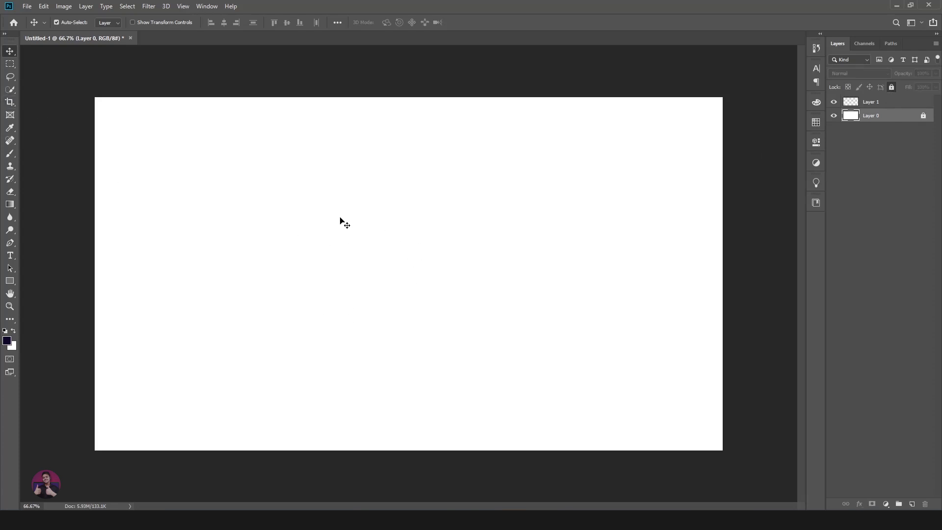
pyautogui.moveTo(287, 154); pyautogui.dragTo(539, 304)
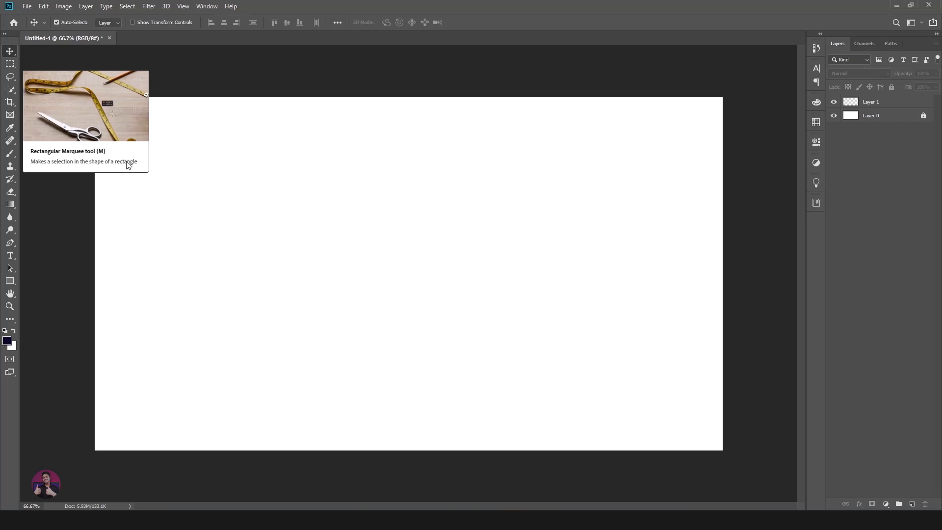
# Draw a rectangular marquee selection about 17 by 10.4 inches over the central part of the canvas.
pyautogui.click(15, 69)
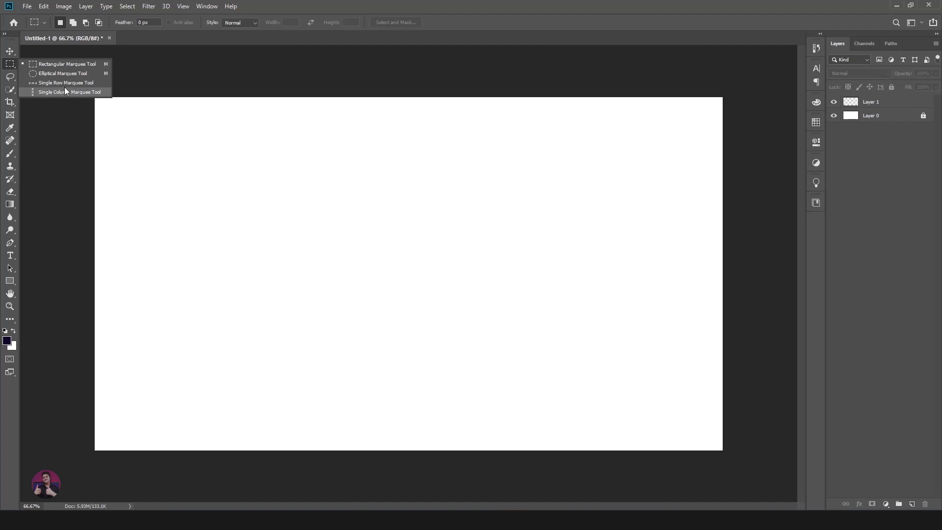
pyautogui.click(46, 66)
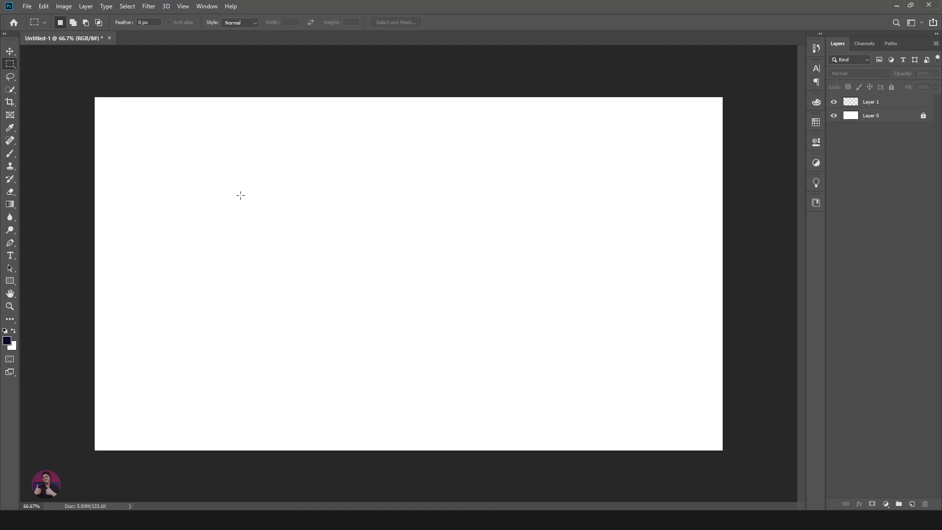
pyautogui.click(15, 67)
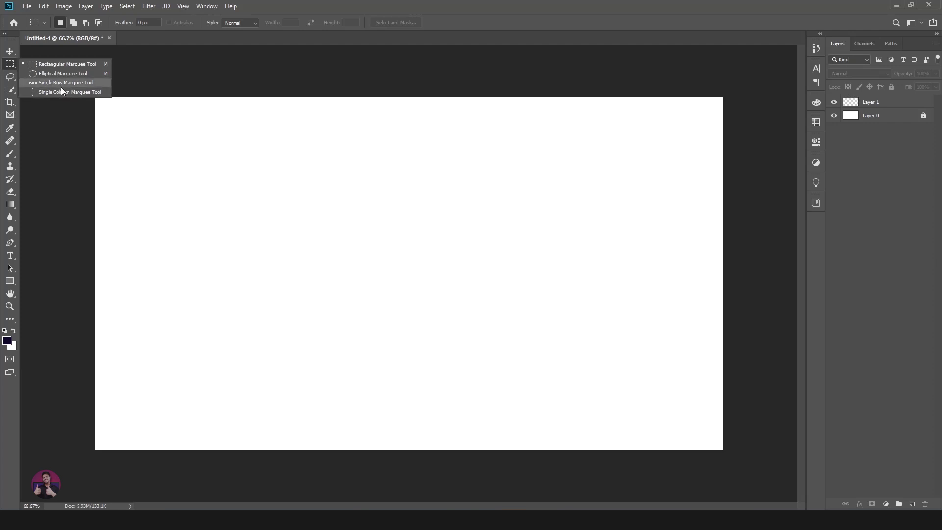
pyautogui.click(42, 65)
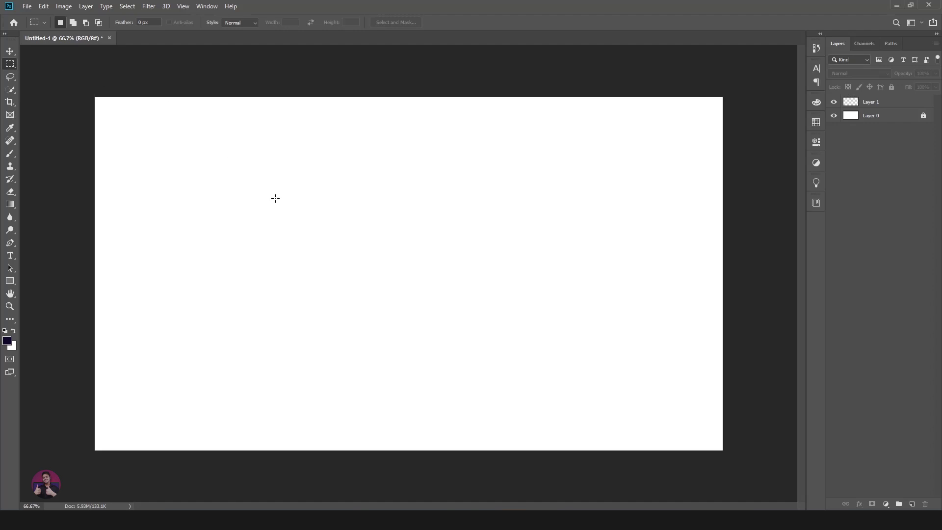
pyautogui.moveTo(182, 133); pyautogui.dragTo(583, 377)
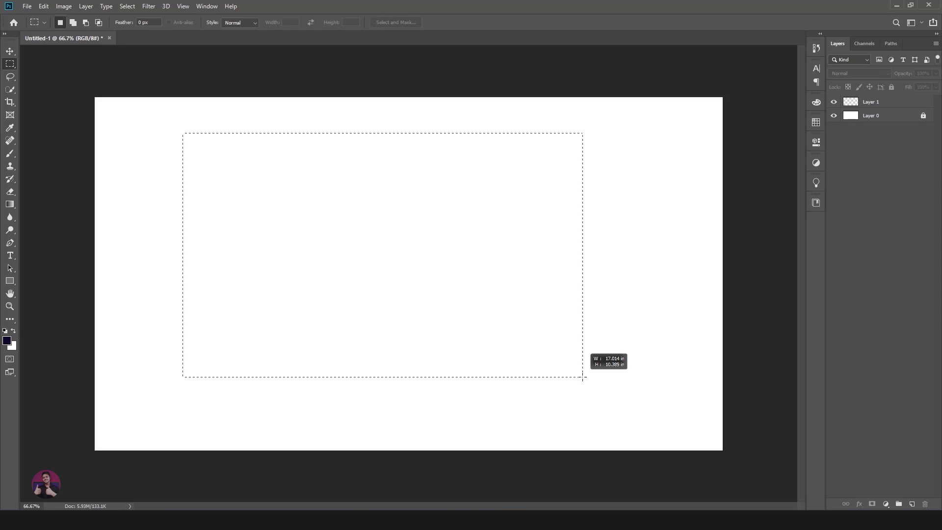
pyautogui.moveTo(583, 377); pyautogui.dragTo(583, 377)
pyautogui.click(583, 377)
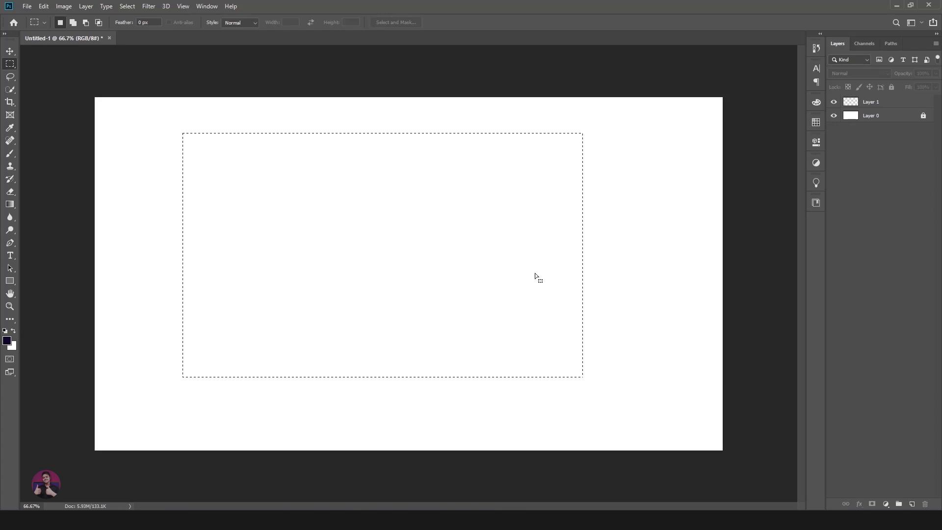
# Show the rulers and set their units to pixels.
pyautogui.hotkey('ctrl', 'r')
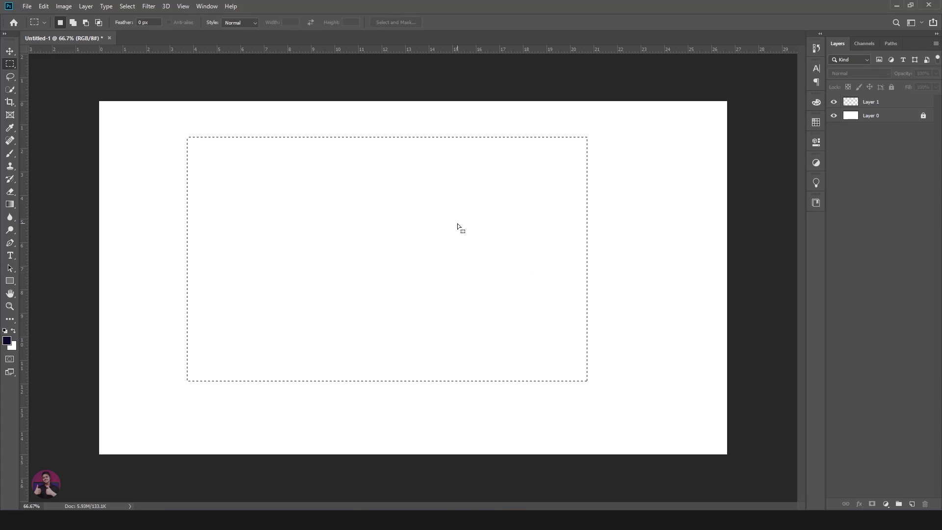
pyautogui.rightClick(397, 51)
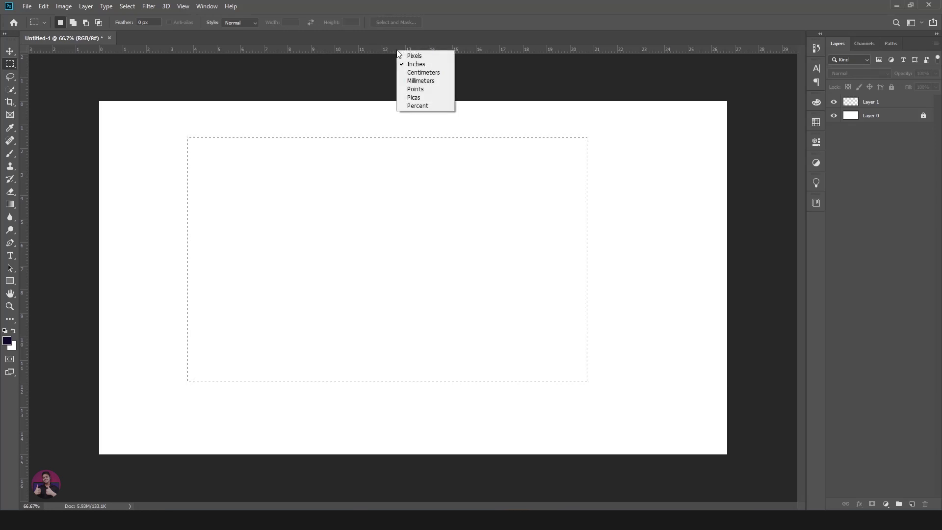
pyautogui.click(418, 57)
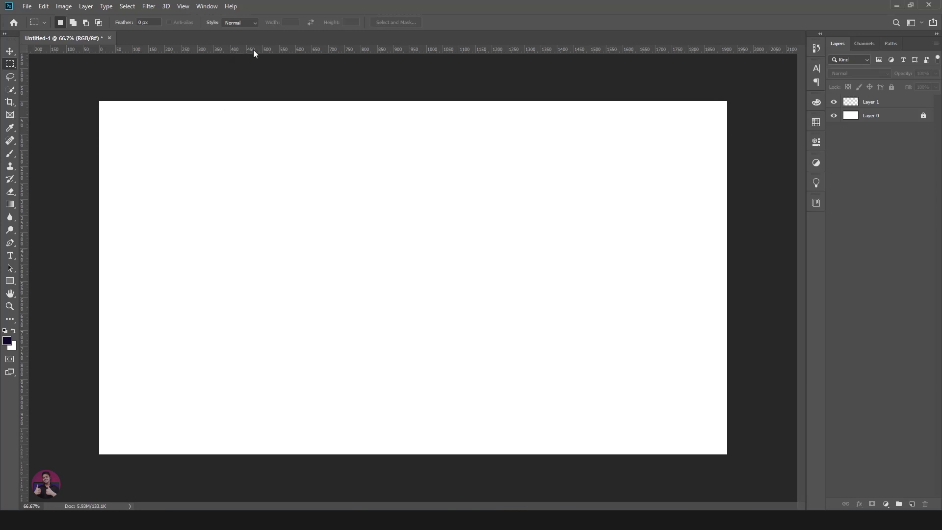
# Draw a small rectangular selection in the upper-left area of the canvas, and review the available ruler units.
pyautogui.moveTo(190, 170); pyautogui.dragTo(401, 319)
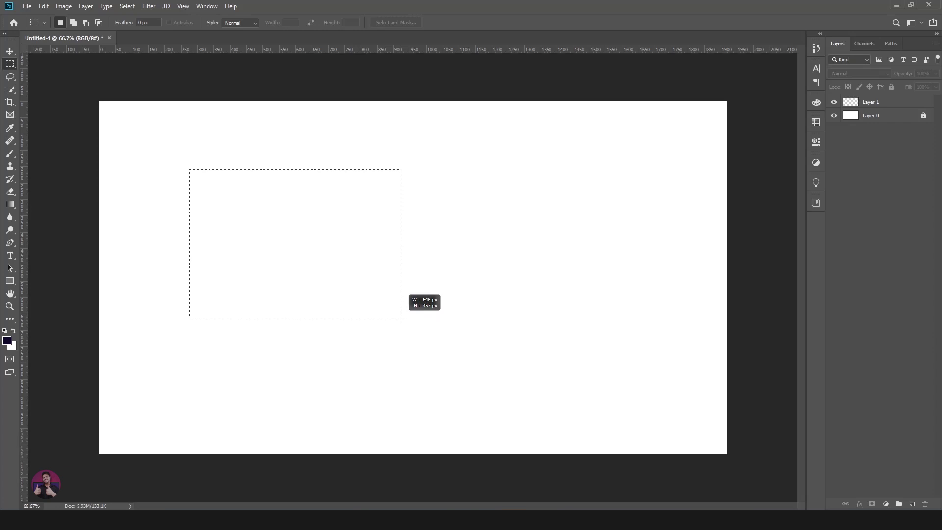
pyautogui.moveTo(402, 319); pyautogui.dragTo(288, 256)
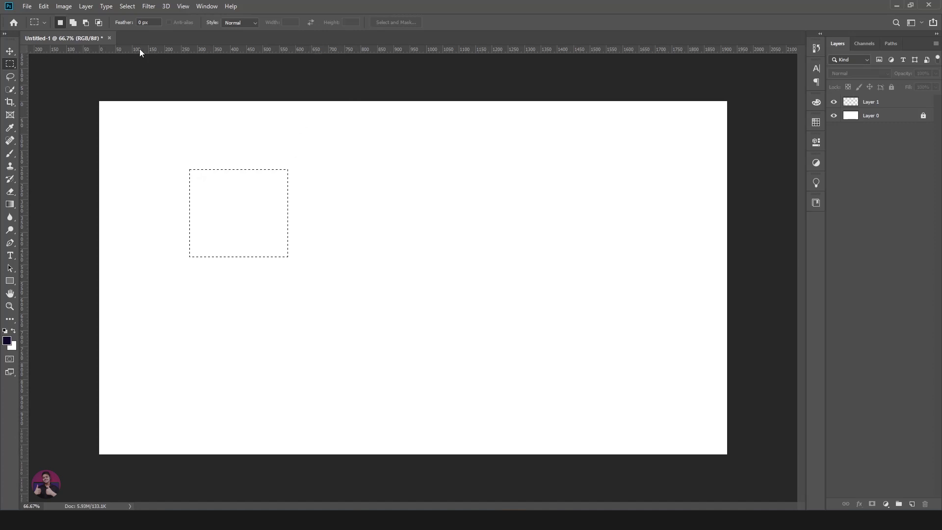
pyautogui.rightClick(345, 48)
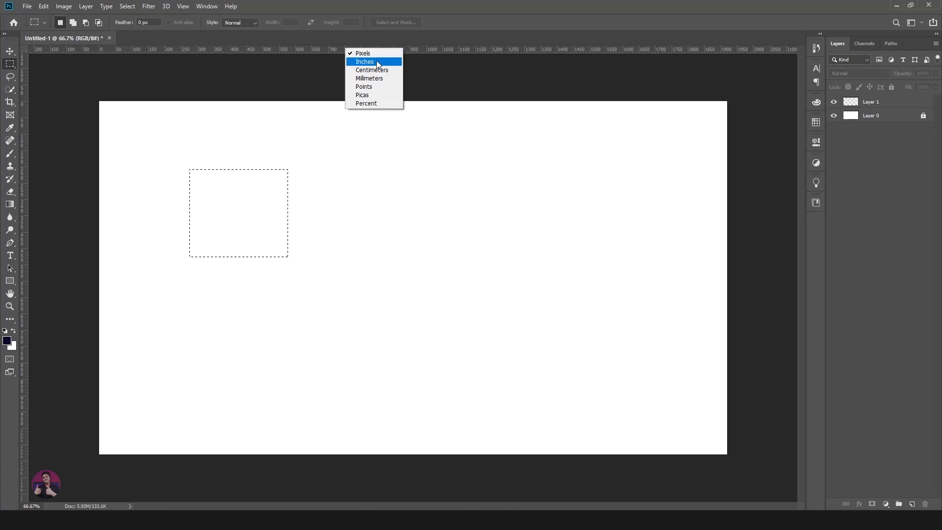
pyautogui.press('Up')
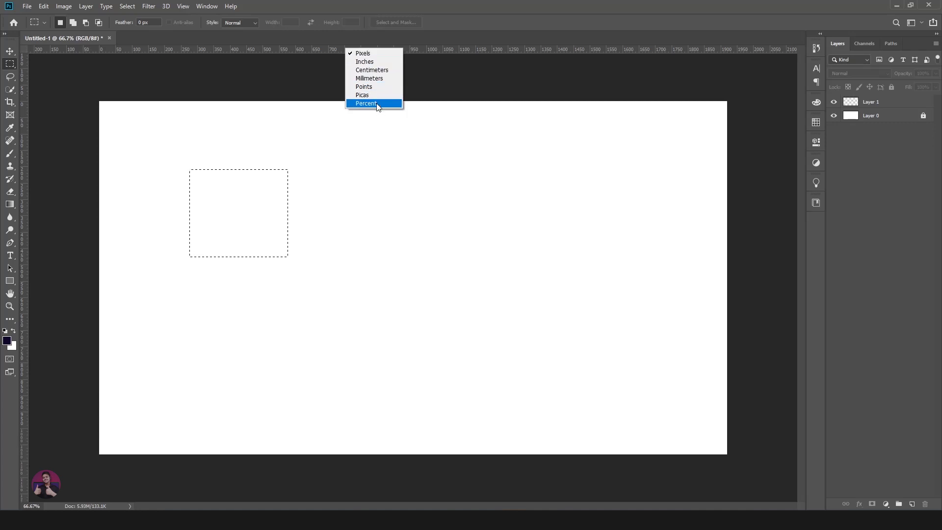
pyautogui.click(13, 68)
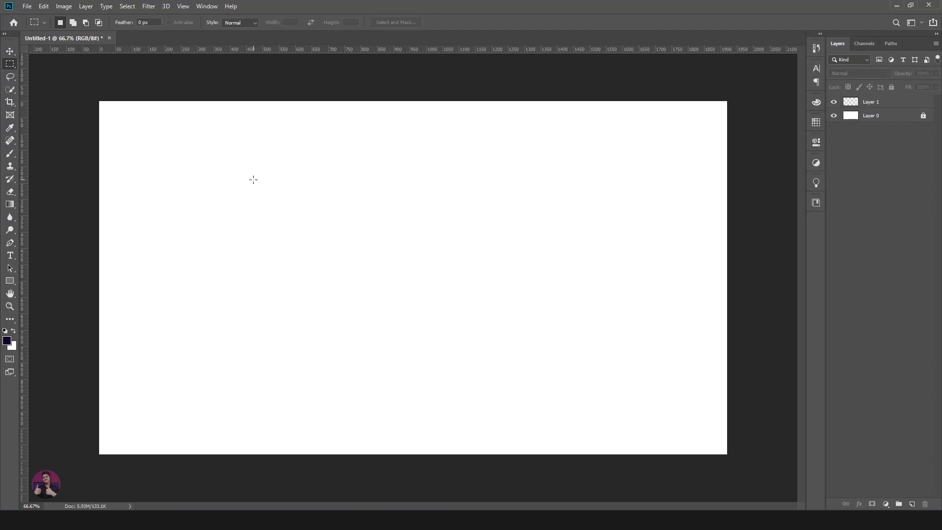
# Draw large rectangular selections across the canvas, shift the selection slightly, and deselect it.
pyautogui.moveTo(236, 156); pyautogui.dragTo(432, 332)
pyautogui.click(378, 176)
pyautogui.moveTo(212, 161); pyautogui.dragTo(572, 385)
pyautogui.moveTo(519, 347); pyautogui.dragTo(551, 326)
pyautogui.hotkey('ctrl', 'd')
# Draw a series of rectangular selections in new-selection mode, each replacing the previous one.
pyautogui.moveTo(175, 145); pyautogui.dragTo(435, 290)
pyautogui.moveTo(220, 169); pyautogui.dragTo(443, 342)
pyautogui.moveTo(270, 238); pyautogui.dragTo(553, 223)
pyautogui.moveTo(591, 213); pyautogui.dragTo(207, 172)
pyautogui.moveTo(206, 141); pyautogui.dragTo(467, 236)
# Set the Rectangular Marquee to add-to-selection mode and combine several rectangles into one selection across the canvas.
pyautogui.click(73, 22)
pyautogui.moveTo(274, 147); pyautogui.dragTo(481, 318)
pyautogui.moveTo(204, 208); pyautogui.dragTo(314, 364)
pyautogui.moveTo(236, 409); pyautogui.dragTo(430, 277)
pyautogui.moveTo(542, 187); pyautogui.dragTo(656, 371)
pyautogui.moveTo(561, 196); pyautogui.dragTo(651, 223)
pyautogui.moveTo(633, 150); pyautogui.dragTo(713, 421)
# Subtract overlapping rectangles from the combined selection until nothing is left selected, and dismiss the warning.
pyautogui.moveTo(171, 157); pyautogui.dragTo(259, 269)
pyautogui.moveTo(188, 172); pyautogui.dragTo(322, 433)
pyautogui.moveTo(300, 116); pyautogui.dragTo(432, 423)
pyautogui.moveTo(404, 126); pyautogui.dragTo(632, 185)
pyautogui.moveTo(434, 376); pyautogui.dragTo(597, 450)
pyautogui.moveTo(425, 143); pyautogui.dragTo(582, 425)
pyautogui.moveTo(570, 127); pyautogui.dragTo(700, 330)
pyautogui.moveTo(661, 122); pyautogui.dragTo(744, 349)
pyautogui.moveTo(517, 307); pyautogui.dragTo(685, 396)
pyautogui.moveTo(553, 315); pyautogui.dragTo(733, 456)
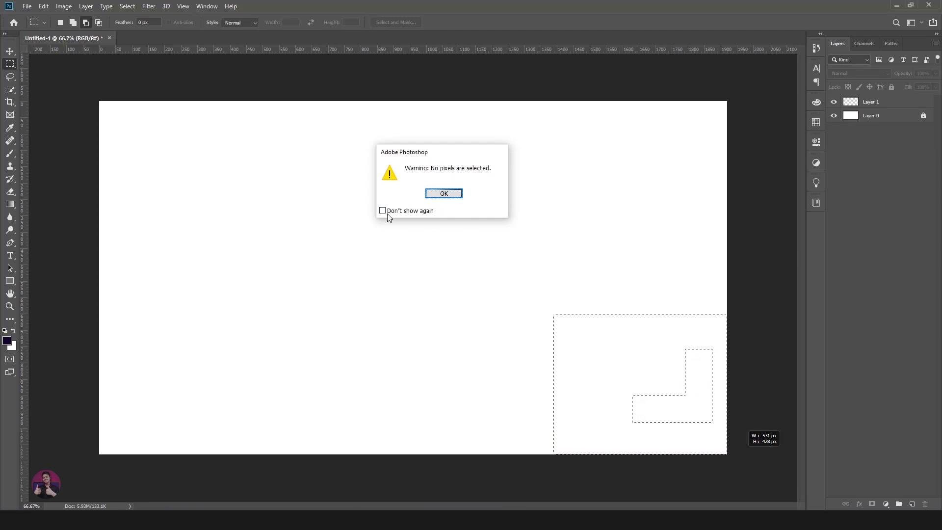
pyautogui.click(443, 193)
pyautogui.click(612, 227)
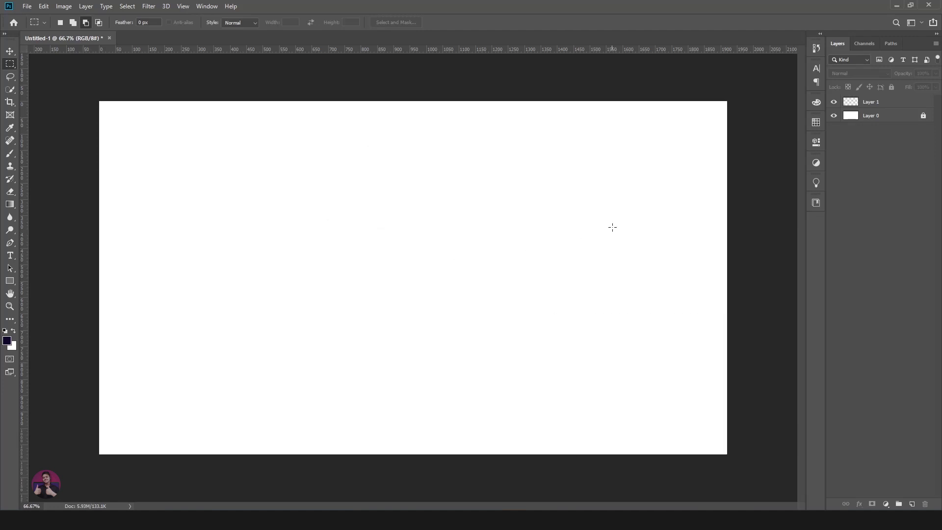
# Practise combining further rectangular selections across the canvas, set the marquee to subtract mode, and deselect everything.
pyautogui.moveTo(271, 163); pyautogui.dragTo(461, 306)
pyautogui.moveTo(486, 209); pyautogui.dragTo(648, 345)
pyautogui.moveTo(521, 175); pyautogui.dragTo(711, 367)
pyautogui.moveTo(568, 233); pyautogui.dragTo(607, 371)
pyautogui.moveTo(529, 216); pyautogui.dragTo(387, 375)
pyautogui.moveTo(185, 269); pyautogui.dragTo(414, 354)
pyautogui.moveTo(481, 151); pyautogui.dragTo(432, 236)
pyautogui.moveTo(368, 147); pyautogui.dragTo(513, 276)
pyautogui.moveTo(327, 230); pyautogui.dragTo(341, 243)
pyautogui.moveTo(318, 220); pyautogui.dragTo(352, 250)
pyautogui.moveTo(349, 228); pyautogui.dragTo(324, 276)
pyautogui.click(87, 23)
pyautogui.hotkey('ctrl', 'd')
# Draw a wide elliptical marquee selection across the canvas and deselect it.
pyautogui.rightClick(15, 69)
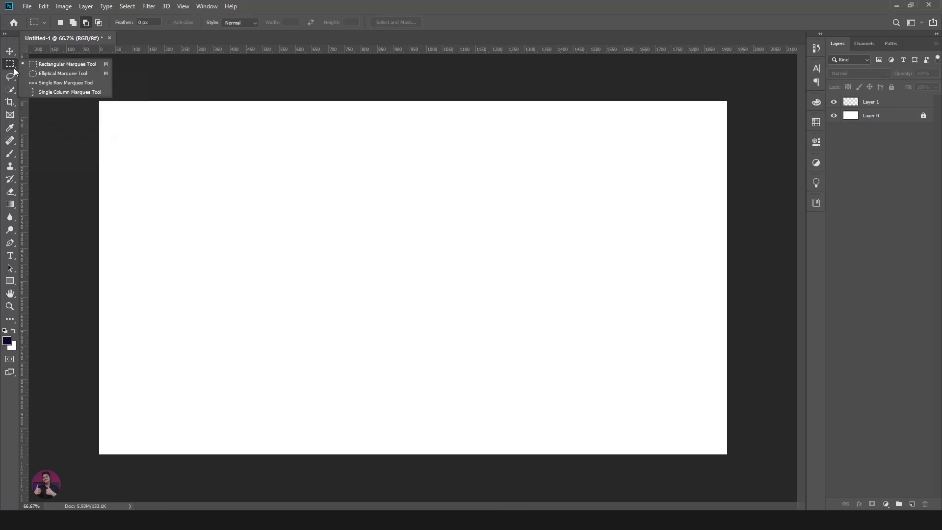
pyautogui.click(52, 74)
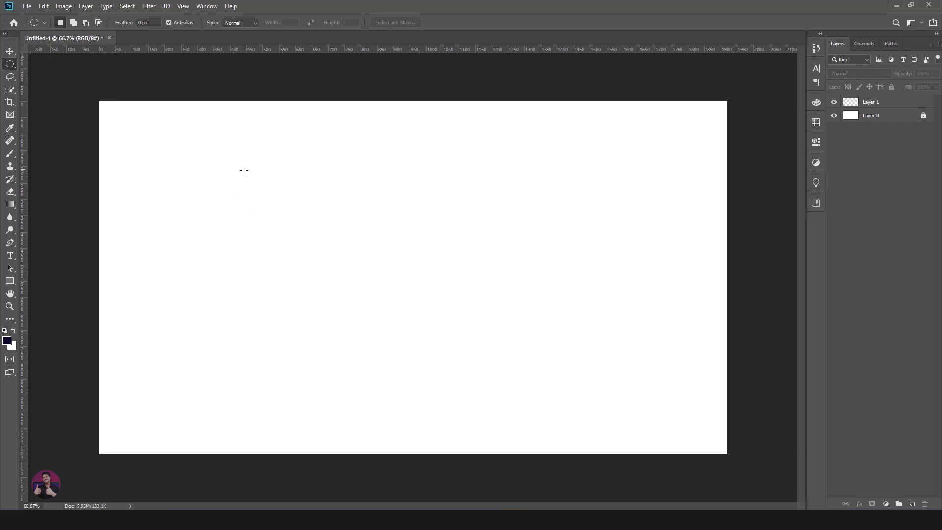
pyautogui.moveTo(203, 146); pyautogui.dragTo(629, 340)
pyautogui.hotkey('ctrl', 'd')
# Combine several elliptical selections using the subtract and intersect modes, and deselect the result.
pyautogui.moveTo(259, 168); pyautogui.dragTo(682, 414)
pyautogui.moveTo(227, 148); pyautogui.dragTo(377, 317)
pyautogui.click(86, 23)
pyautogui.moveTo(458, 144); pyautogui.dragTo(641, 388)
pyautogui.click(98, 23)
pyautogui.moveTo(209, 134); pyautogui.dragTo(426, 295)
pyautogui.hotkey('ctrl', 'd')
# Activate the Single Row Marquee tool.
pyautogui.click(44, 23)
pyautogui.rightClick(15, 65)
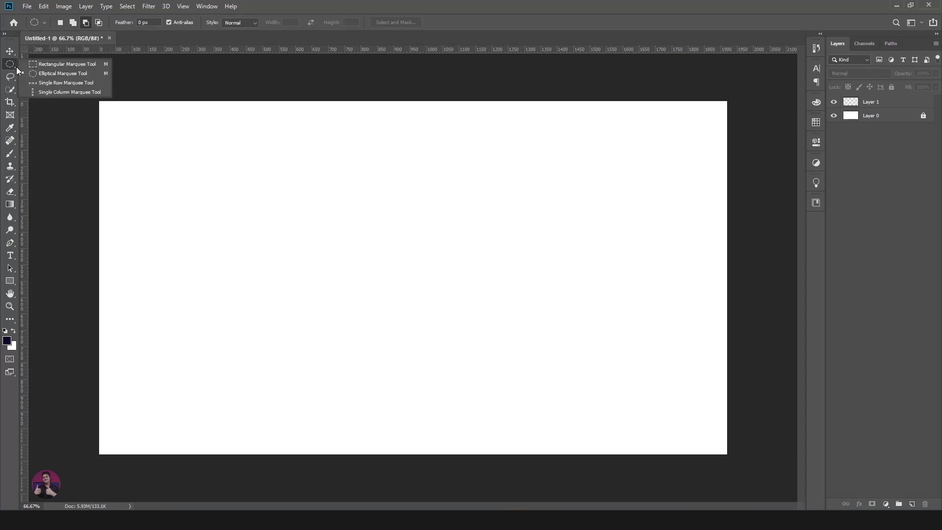
pyautogui.click(53, 83)
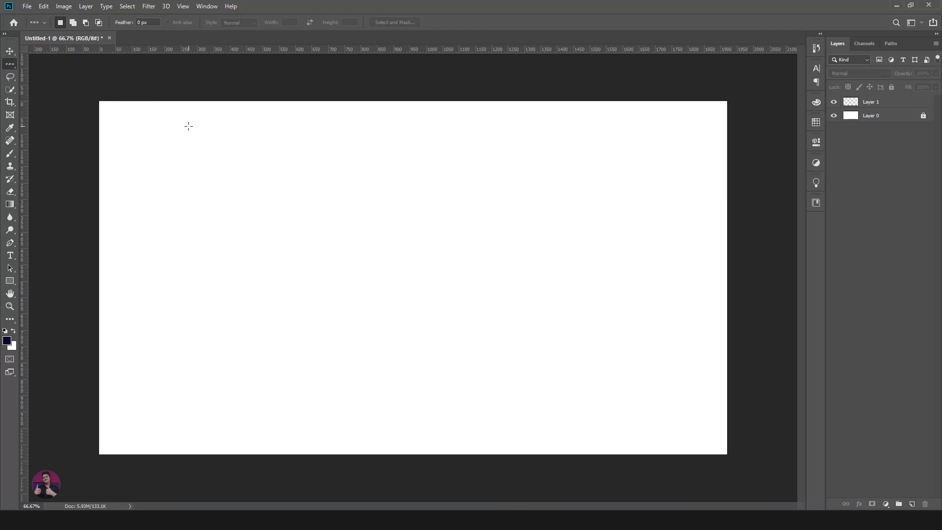
pyautogui.rightClick(13, 62)
pyautogui.click(40, 67)
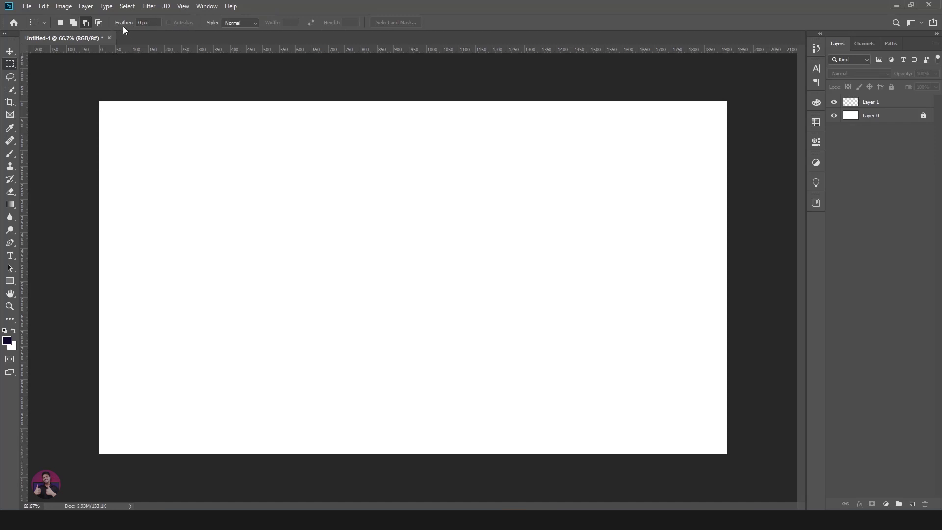
pyautogui.rightClick(11, 64)
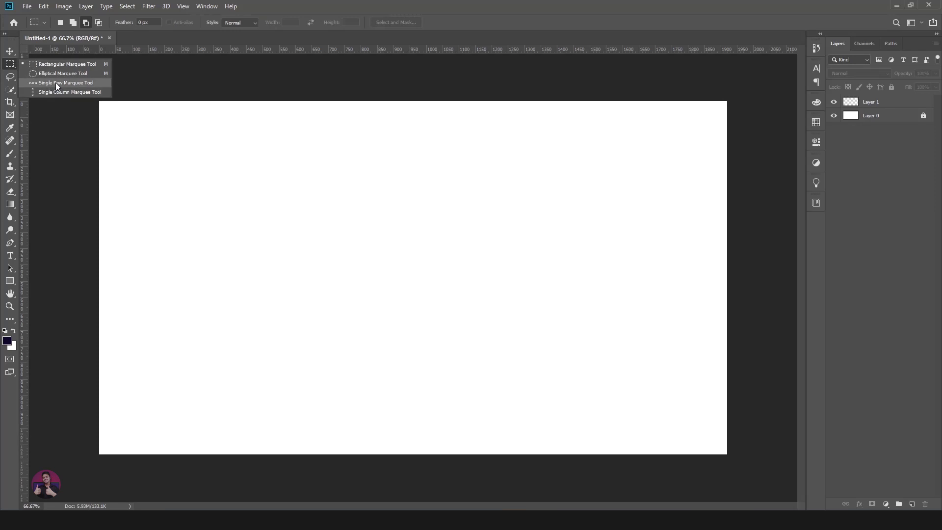
pyautogui.click(67, 84)
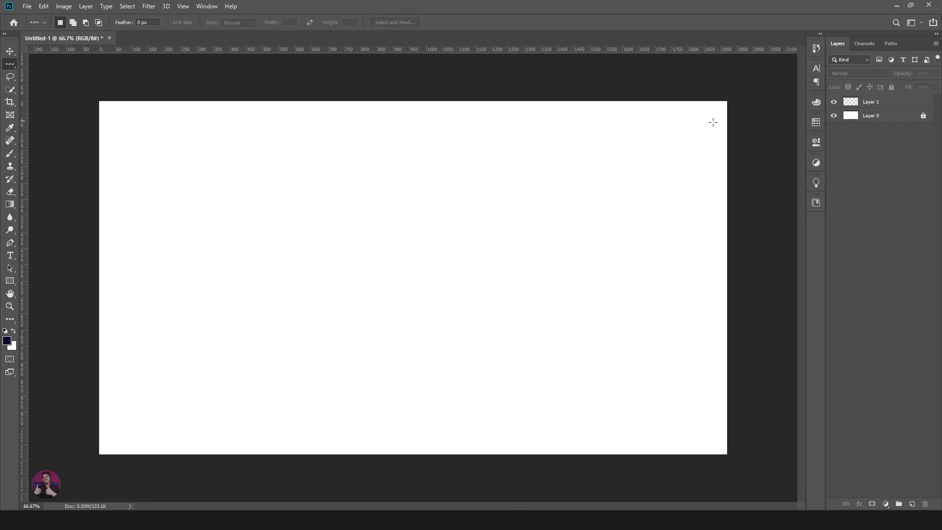
# Place a single-row marquee selection across the upper part of the canvas.
pyautogui.hotkey('ctrl', ';')
pyautogui.moveTo(187, 102); pyautogui.dragTo(318, 152)
pyautogui.hotkey('ctrl', 'd')
pyautogui.click(238, 150)
# Make Layer 1 active and set the foreground color to blue-violet 4d00ff.
pyautogui.click(882, 101)
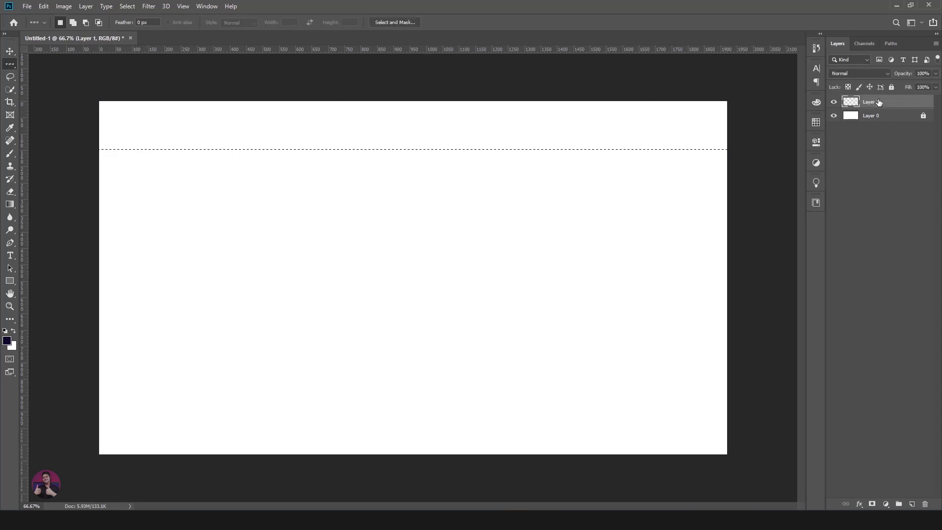
pyautogui.click(7, 341)
pyautogui.moveTo(410, 185); pyautogui.dragTo(492, 105)
pyautogui.click(564, 114)
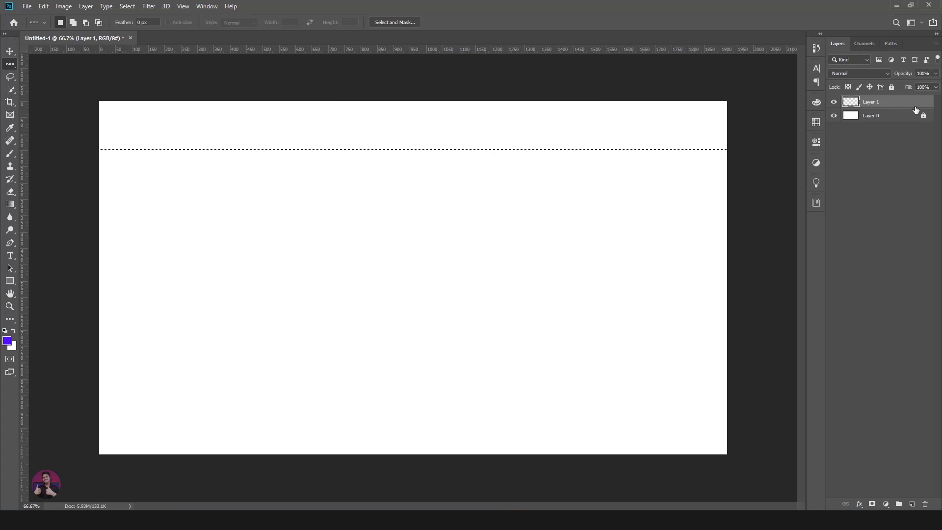
# Nudge the row selection about 60 px down and fill it with blue-violet on Layer 1, leaving nothing selected.
pyautogui.hotkey('shift', 'Down')
pyautogui.hotkey('shift', 'Down')
pyautogui.hotkey('shift', 'Down')
pyautogui.hotkey('shift', 'Down')
pyautogui.hotkey('shift', 'Down')
pyautogui.hotkey('shift', 'Down')
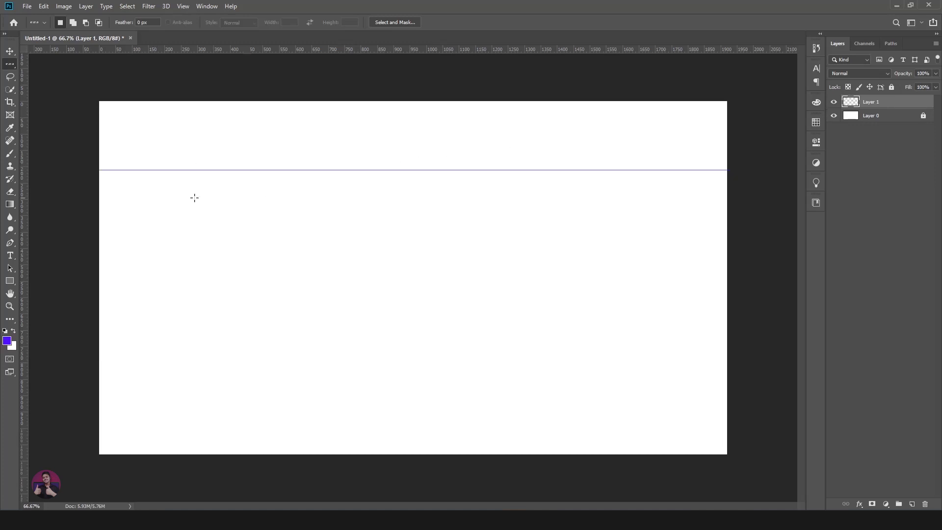
# Place a single-column marquee selection near the left edge of the canvas, crossing the horizontal line.
pyautogui.rightClick(10, 64)
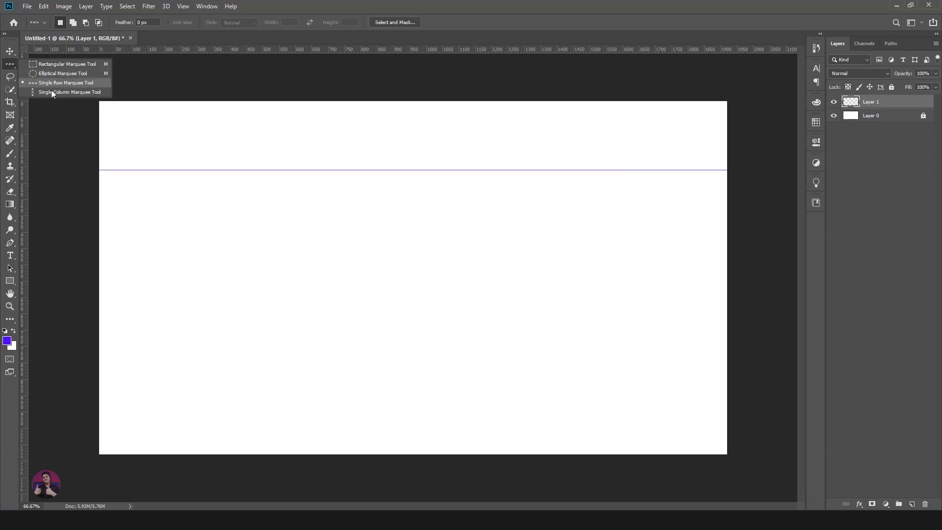
pyautogui.click(64, 92)
pyautogui.moveTo(177, 105); pyautogui.dragTo(162, 298)
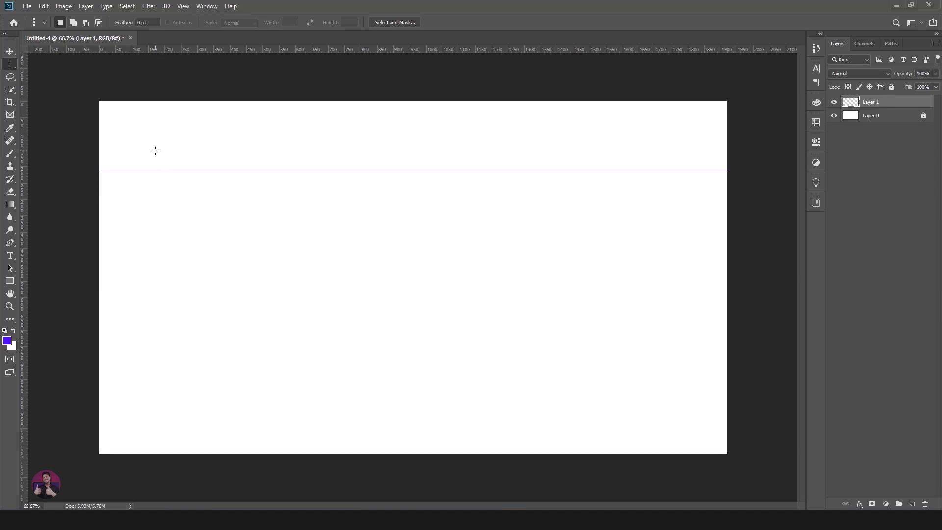
# Set the foreground color to hot pink with a hue of 320°.
pyautogui.click(7, 340)
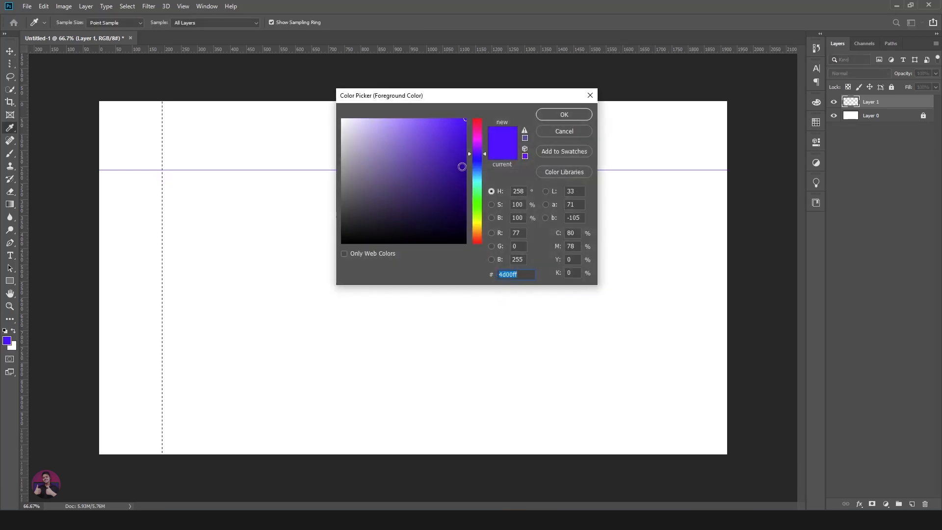
pyautogui.click(475, 132)
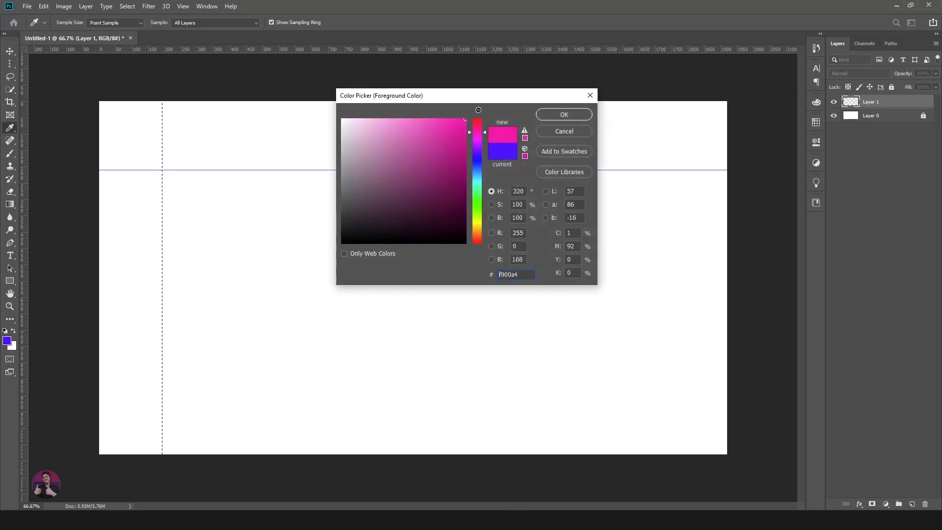
pyautogui.click(546, 115)
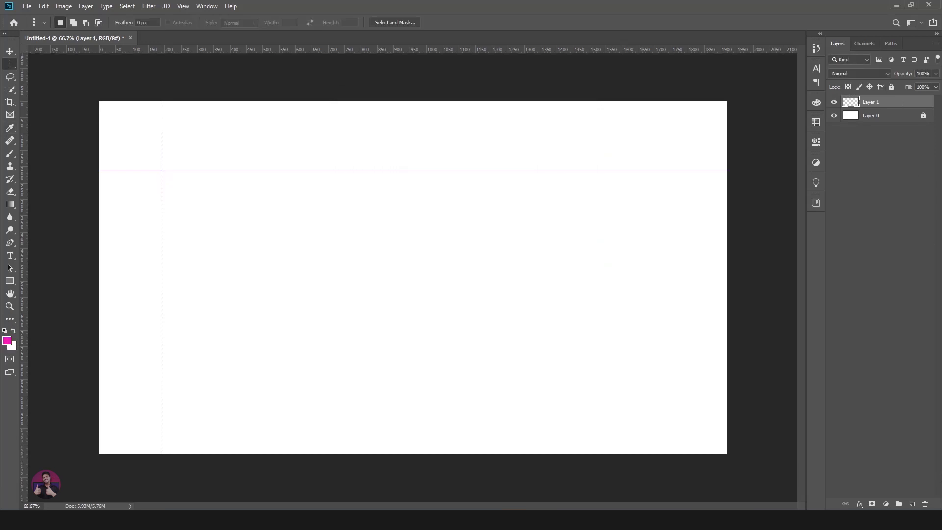
# Fill the column selection with the pink foreground color on a new layer and deselect it.
pyautogui.click(911, 504)
pyautogui.hotkey('alt', 'BackSpace')
pyautogui.hotkey('ctrl', 'd')
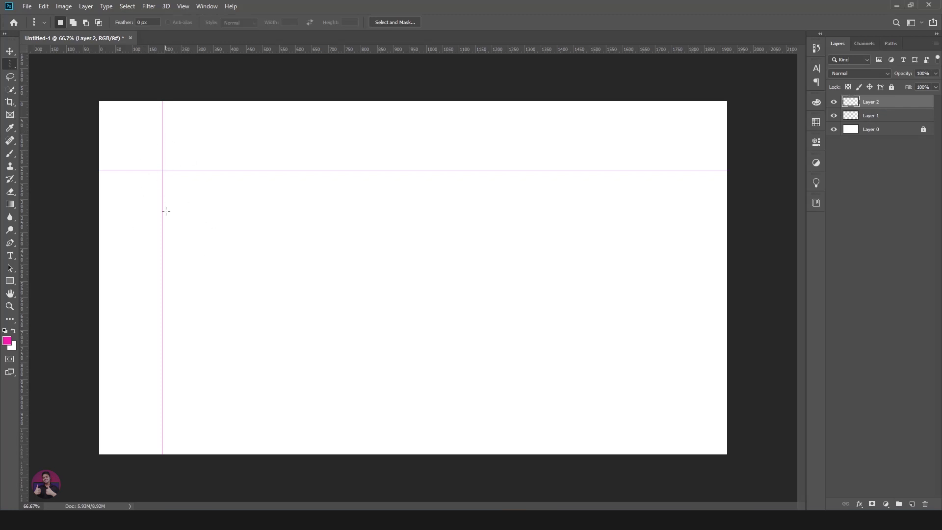
# Examine the thickness of the row and column lines at pixel level where they cross.
pyautogui.scroll(5, 159, 169)
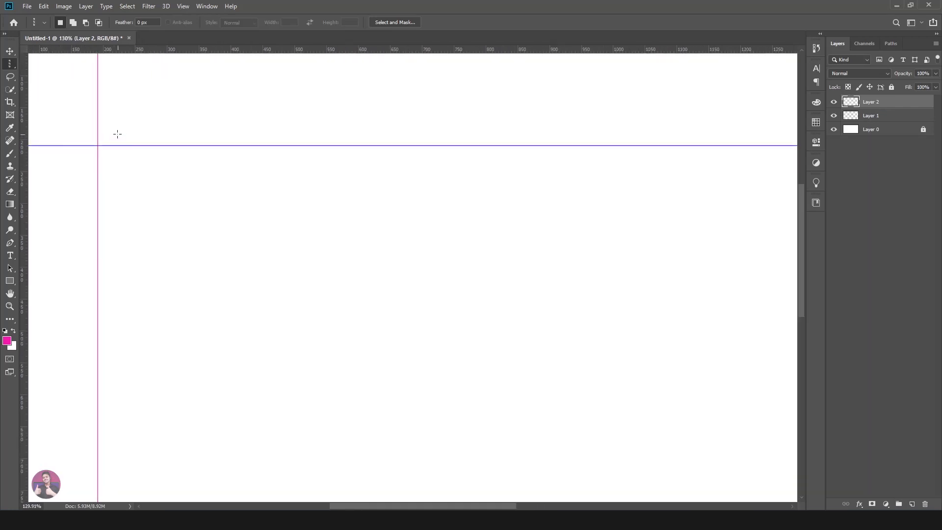
pyautogui.moveTo(108, 108); pyautogui.dragTo(494, 229)
pyautogui.scroll(6, 480, 260)
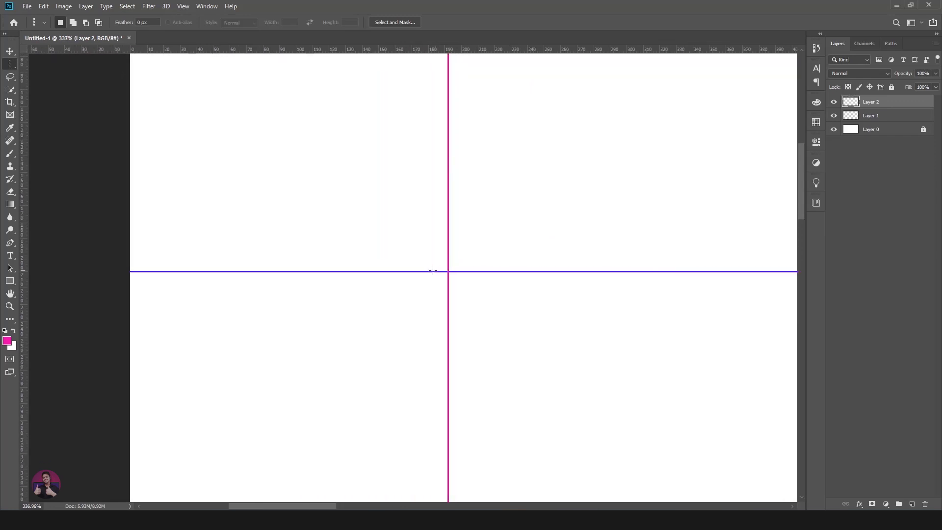
pyautogui.scroll(8, 462, 270)
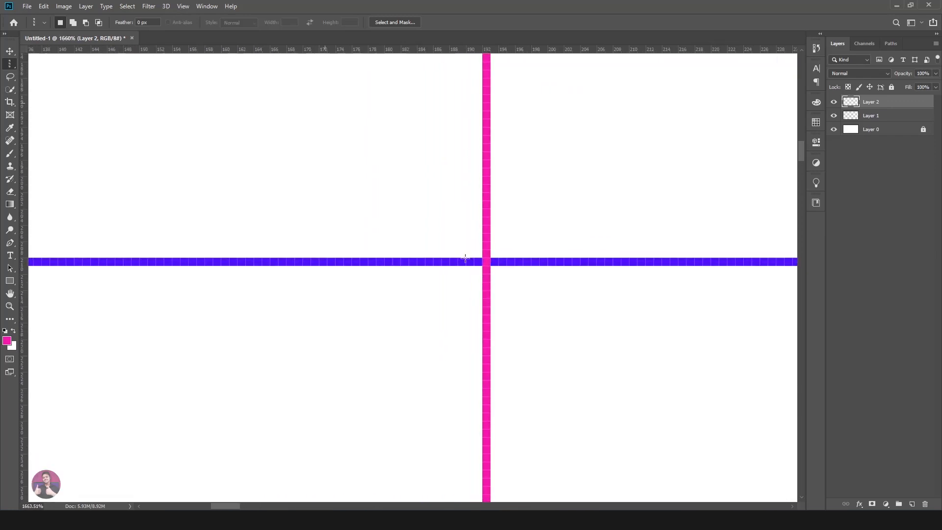
pyautogui.scroll(2, 446, 262)
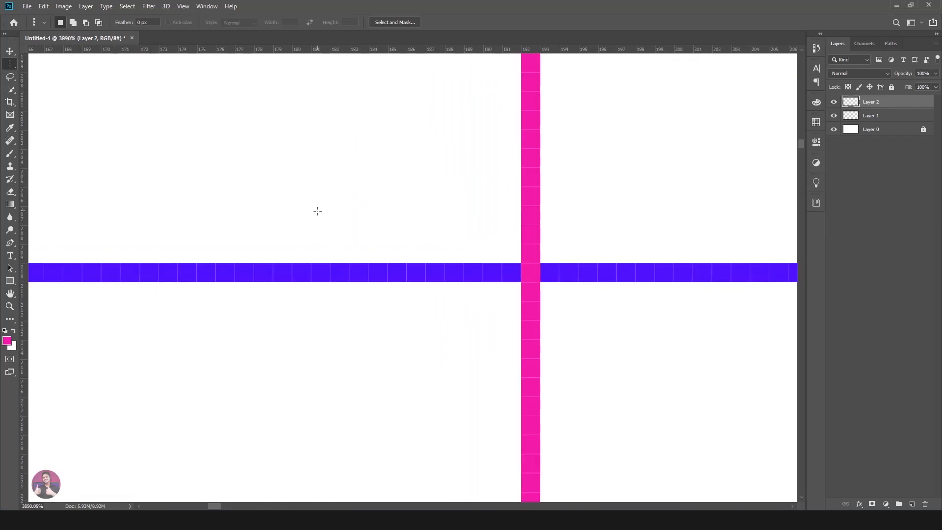
pyautogui.scroll(-10, 535, 216)
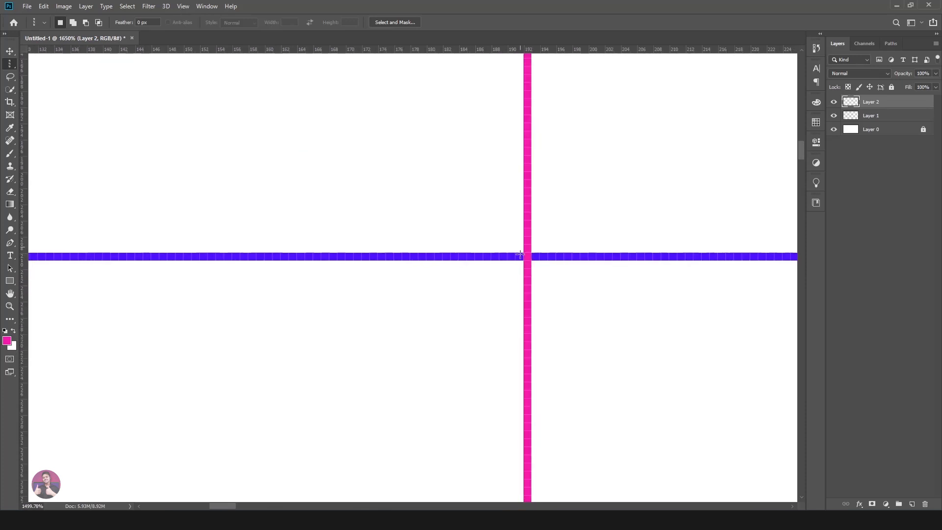
pyautogui.scroll(-7, 511, 263)
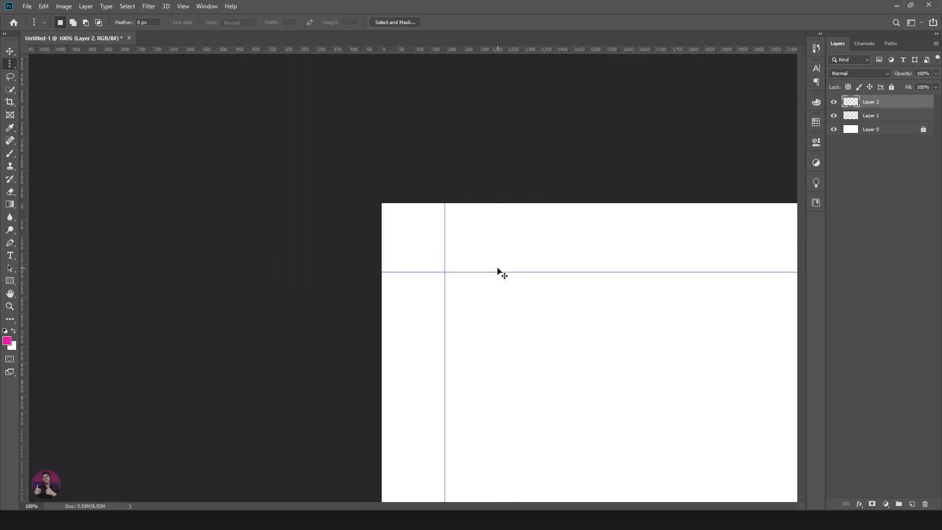
pyautogui.scroll(1, 498, 268)
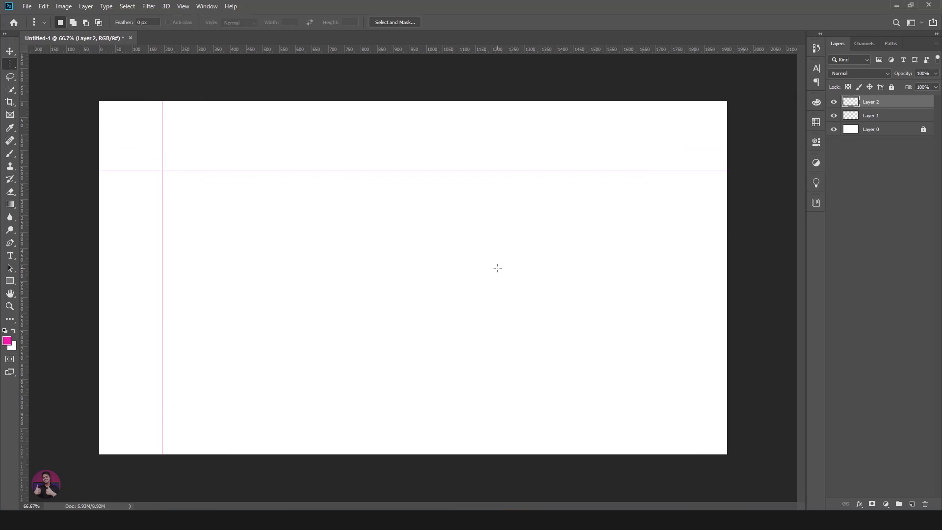
# Activate the Rectangular Marquee tool, and toggle the visibility of Layer 1 and Layer 2 repeatedly, leaving both hidden.
pyautogui.rightClick(13, 68)
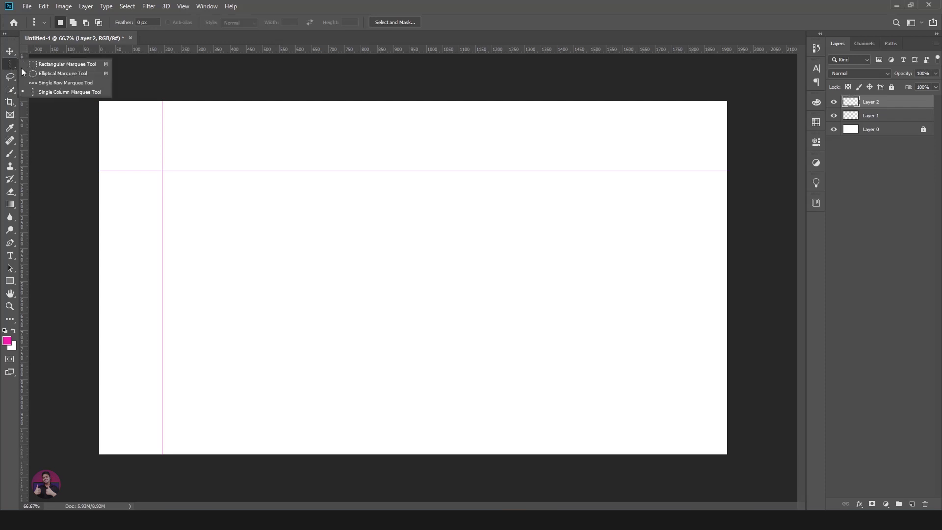
pyautogui.click(42, 65)
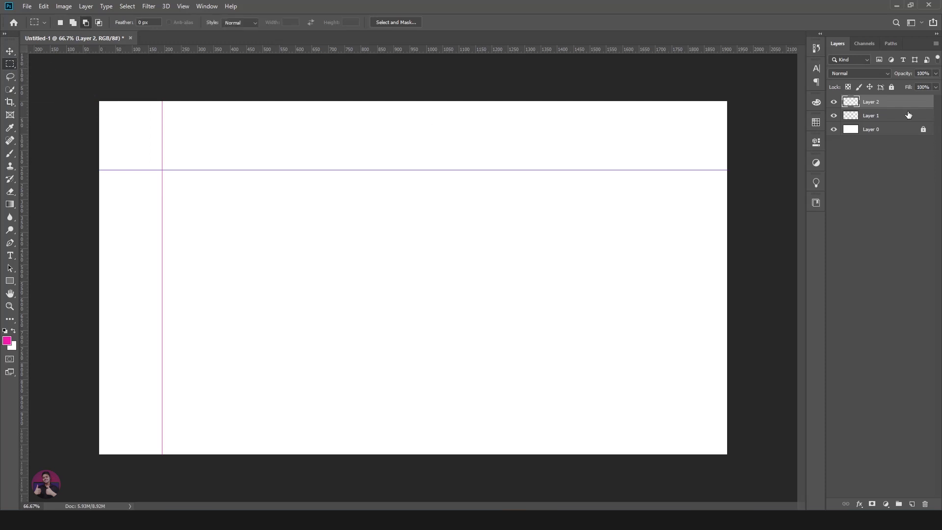
pyautogui.click(834, 102)
pyautogui.click(833, 115)
pyautogui.click(833, 115)
pyautogui.click(834, 102)
pyautogui.click(835, 101)
pyautogui.click(834, 115)
pyautogui.click(834, 115)
pyautogui.click(835, 102)
pyautogui.click(835, 116)
pyautogui.click(834, 101)
pyautogui.click(834, 115)
pyautogui.click(834, 101)
pyautogui.click(834, 115)
pyautogui.click(835, 102)
pyautogui.click(834, 115)
pyautogui.click(835, 102)
pyautogui.click(834, 115)
pyautogui.click(834, 101)
pyautogui.click(834, 116)
pyautogui.click(834, 102)
pyautogui.click(834, 116)
pyautogui.click(834, 102)
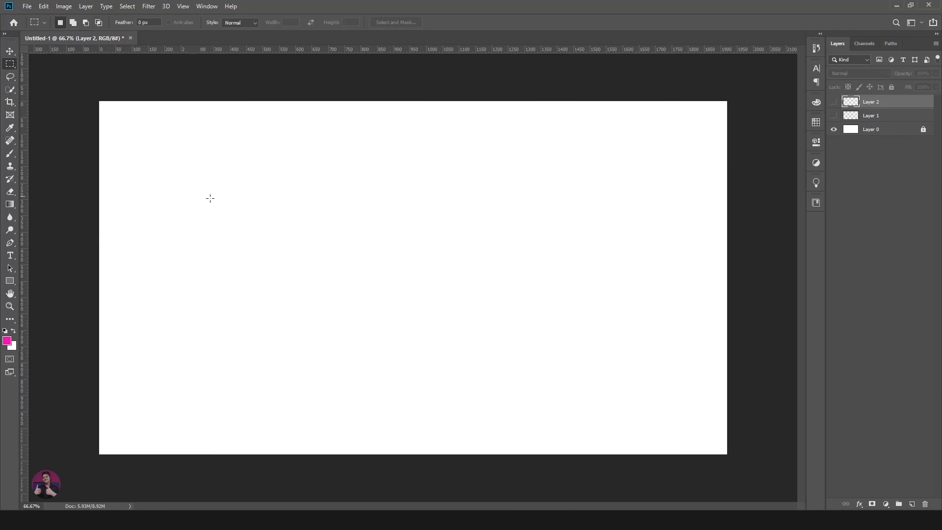
# Draw a square marquee selection of about 500 px in the canvas's left half and fill it with pink on a new layer.
pyautogui.moveTo(189, 161); pyautogui.dragTo(352, 325)
pyautogui.click(912, 504)
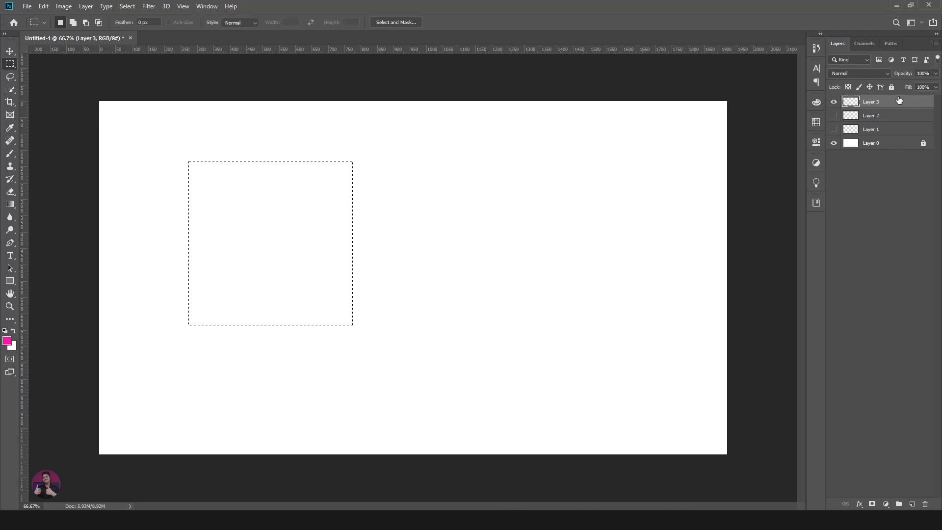
pyautogui.hotkey('alt', 'BackSpace')
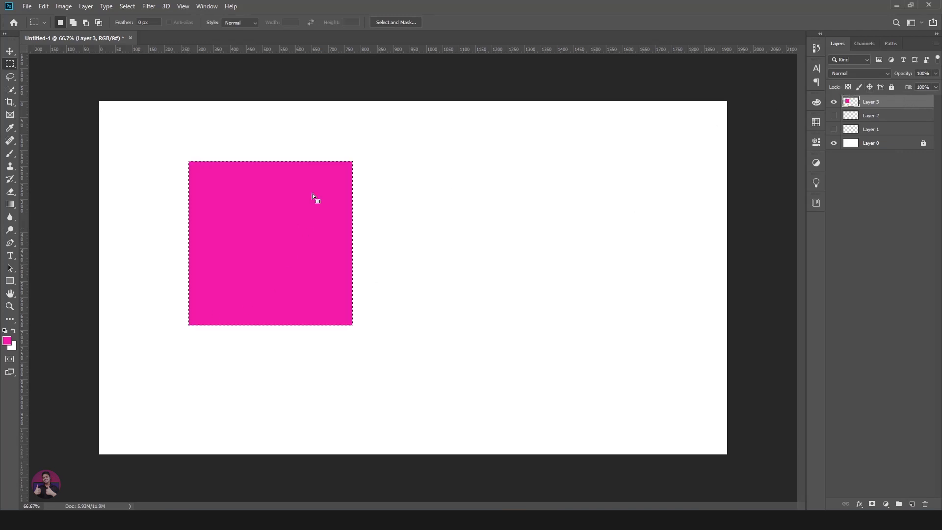
# Deselect the pink square and move it toward the upper-left corner of the canvas.
pyautogui.hotkey('ctrl', 'd')
pyautogui.click(10, 51)
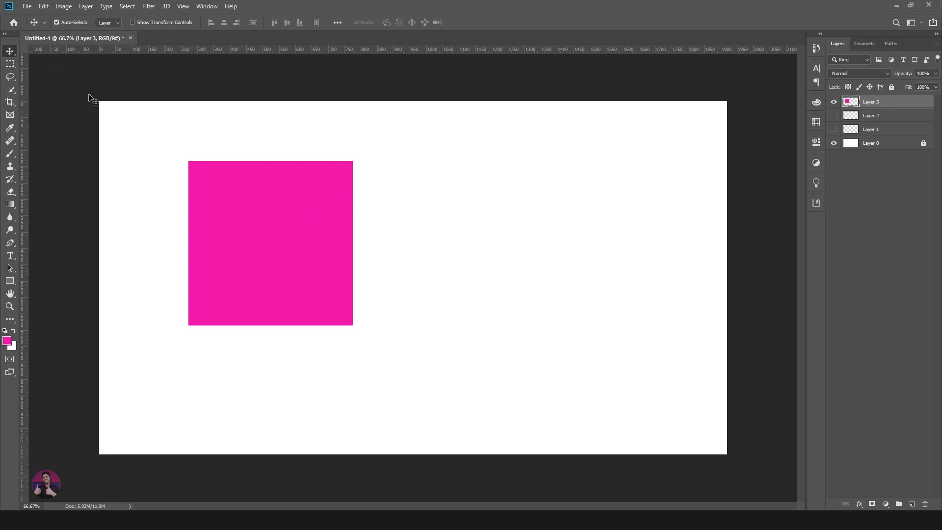
pyautogui.moveTo(275, 214); pyautogui.dragTo(217, 190)
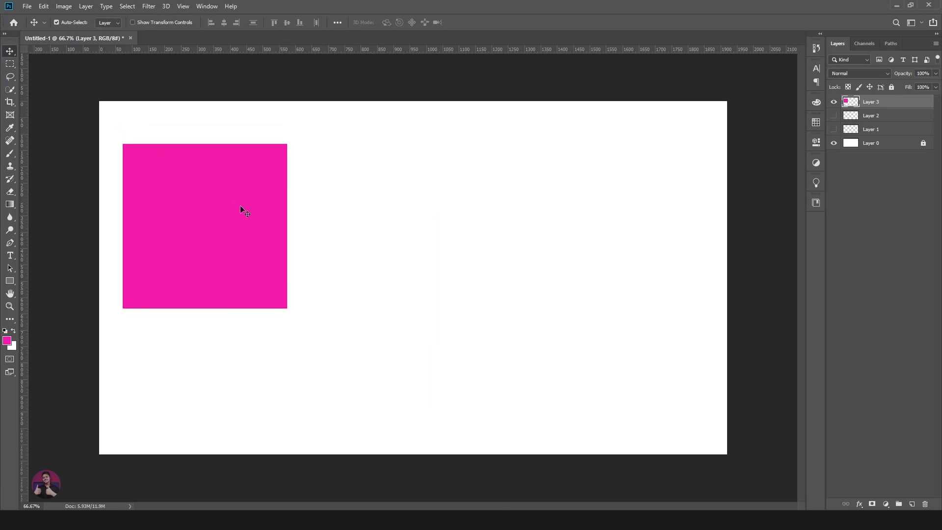
# Set the rectangular marquee's feather to 20 px and draw a selection about 480 px square beside the pink square.
pyautogui.click(13, 68)
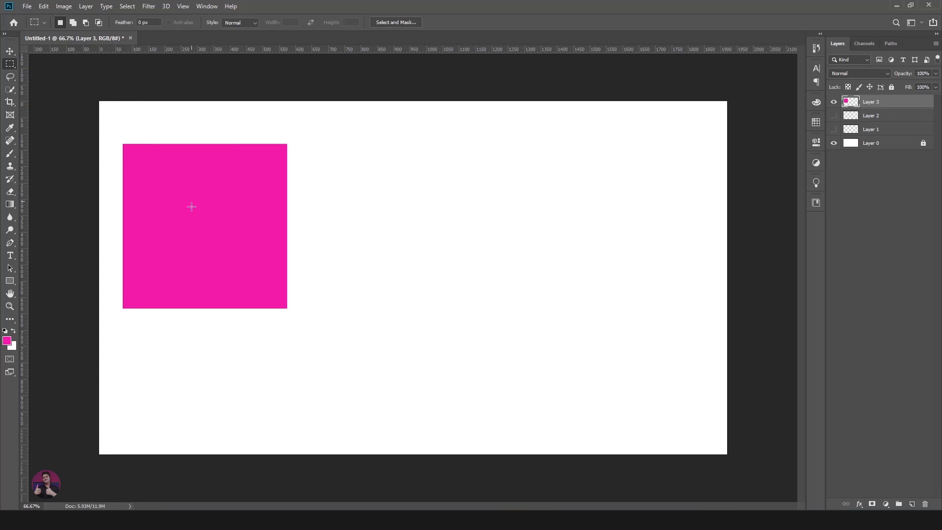
pyautogui.click(155, 20)
pyautogui.write('20')
pyautogui.moveTo(361, 146); pyautogui.dragTo(540, 301)
# Fill the 20 px feathered selection with the pink foreground color on a new layer.
pyautogui.hotkey('ctrl', 'shift', 'alt', 'n')
pyautogui.press('v')
pyautogui.hotkey('alt', 'BackSpace')
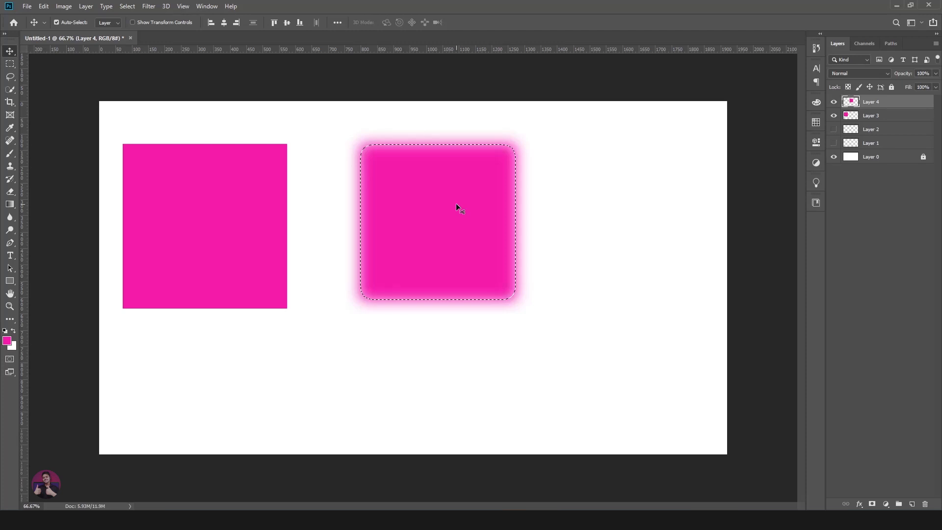
# Deselect the soft-edged square and move it slightly closer to the sharp-edged one.
pyautogui.press('ctrl')
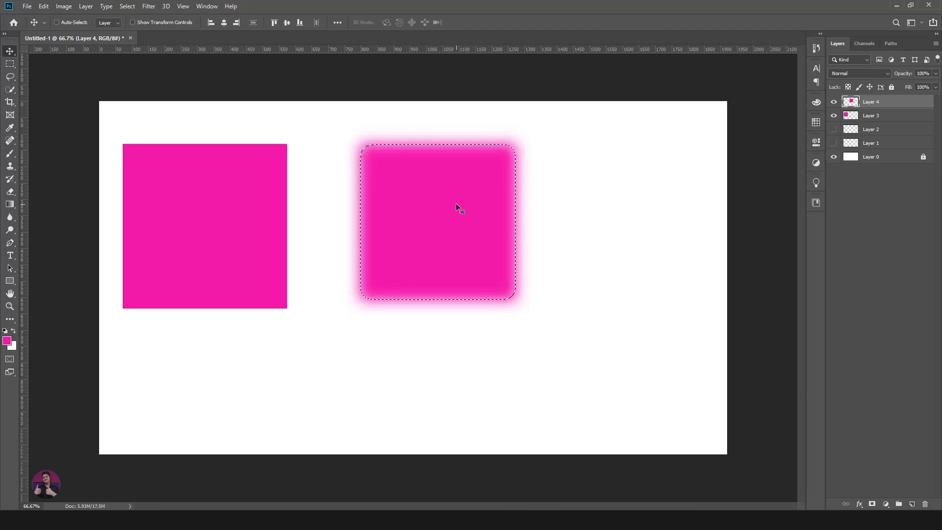
pyautogui.hotkey('ctrl', 'd')
pyautogui.moveTo(434, 199)
pyautogui.mouseDown()
pyautogui.moveTo(486, 224)
pyautogui.moveTo(415, 201)
pyautogui.mouseUp()
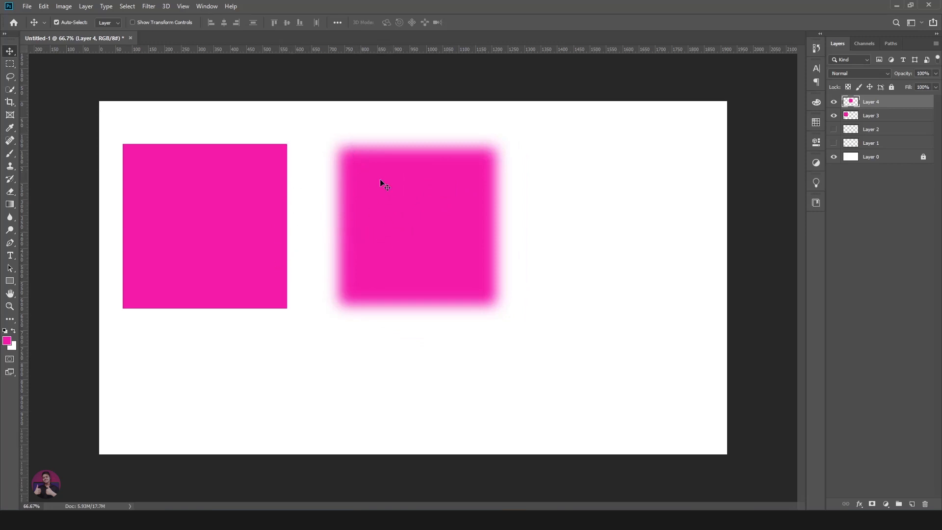
# Draw a tall selection of about 270 × 450 px with a 10 px feather on the canvas's right and fill it pink on a new layer.
pyautogui.click(10, 64)
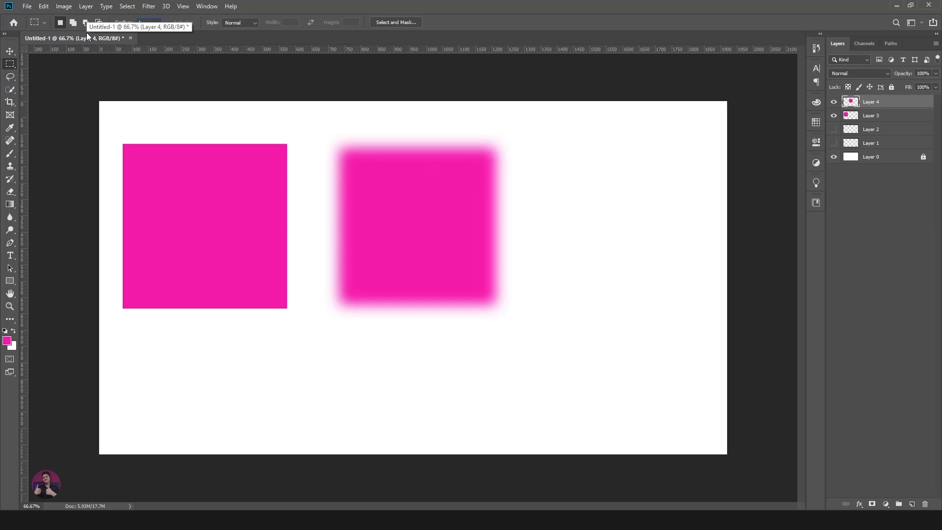
pyautogui.write('10')
pyautogui.moveTo(579, 175); pyautogui.dragTo(667, 322)
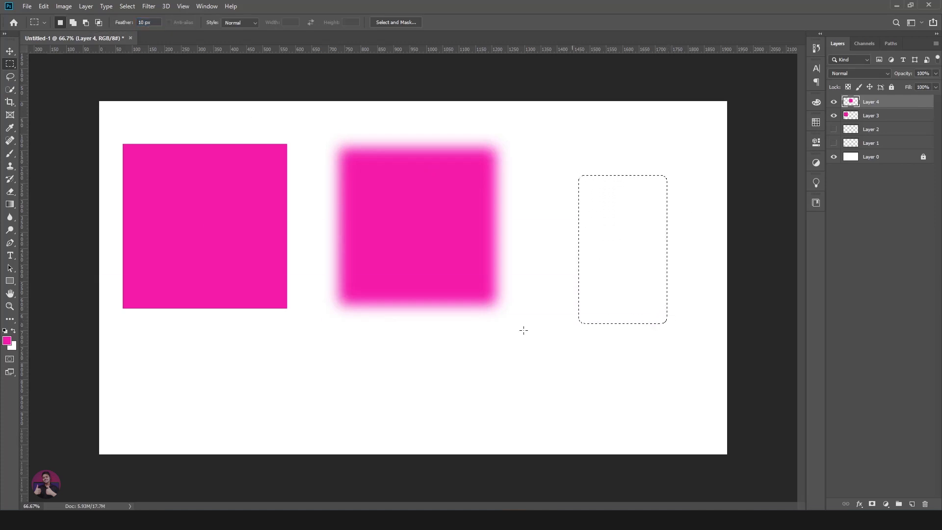
pyautogui.click(912, 504)
pyautogui.hotkey('alt', 'BackSpace')
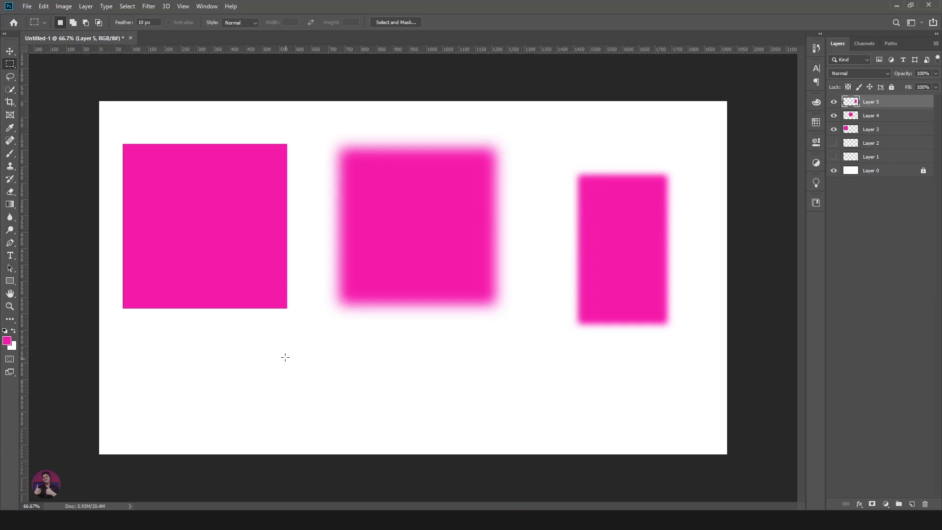
# Draw a selection of about 240 × 225 px with a 5 px feather below the soft-edged square and fill it pink on a new layer.
pyautogui.doubleClick(141, 22)
pyautogui.write('5')
pyautogui.moveTo(336, 348); pyautogui.dragTo(414, 421)
pyautogui.click(914, 504)
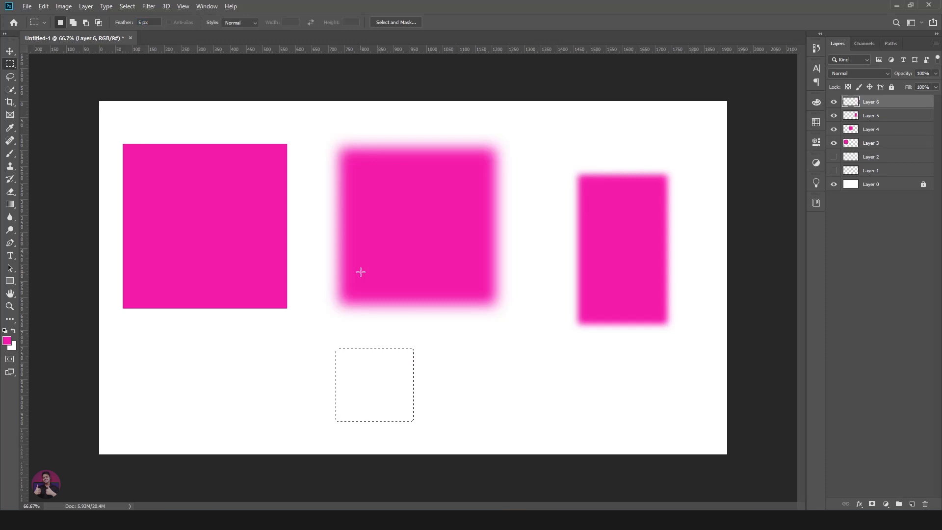
pyautogui.hotkey('alt', 'BackSpace')
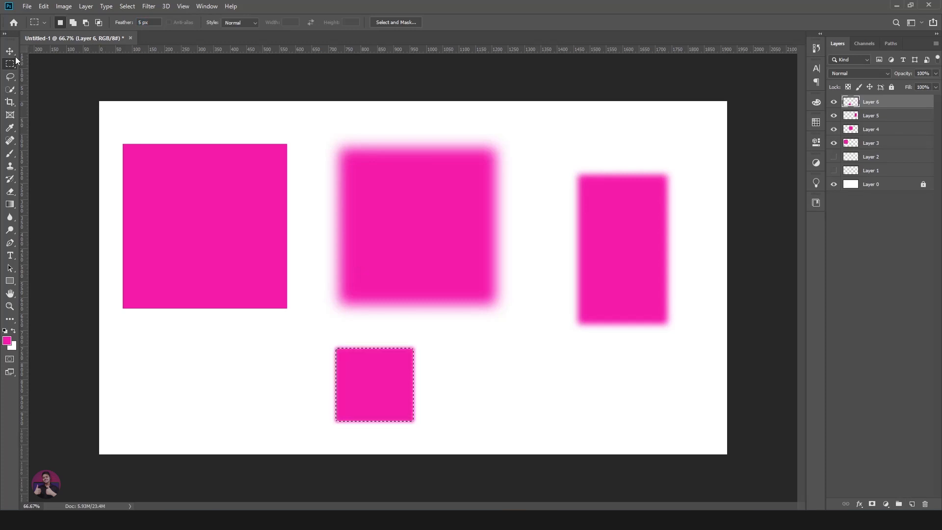
# Deselect and rearrange the pink shapes in a row: soft-edged square, tall rectangle, small square, and sharp-edged square at the far right.
pyautogui.click(9, 50)
pyautogui.hotkey('ctrl', 'd')
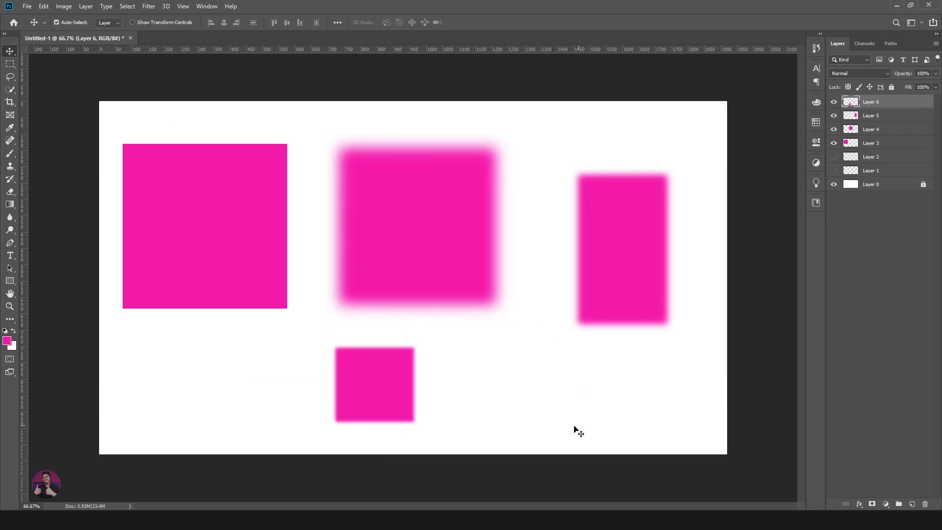
pyautogui.moveTo(369, 408); pyautogui.dragTo(389, 366)
pyautogui.moveTo(410, 248); pyautogui.dragTo(441, 249)
pyautogui.moveTo(604, 255); pyautogui.dragTo(540, 366)
pyautogui.moveTo(407, 196); pyautogui.dragTo(325, 189)
pyautogui.moveTo(231, 189); pyautogui.dragTo(644, 190)
pyautogui.moveTo(392, 215); pyautogui.dragTo(217, 217)
pyautogui.moveTo(552, 366); pyautogui.dragTo(339, 243)
pyautogui.moveTo(387, 382); pyautogui.dragTo(458, 248)
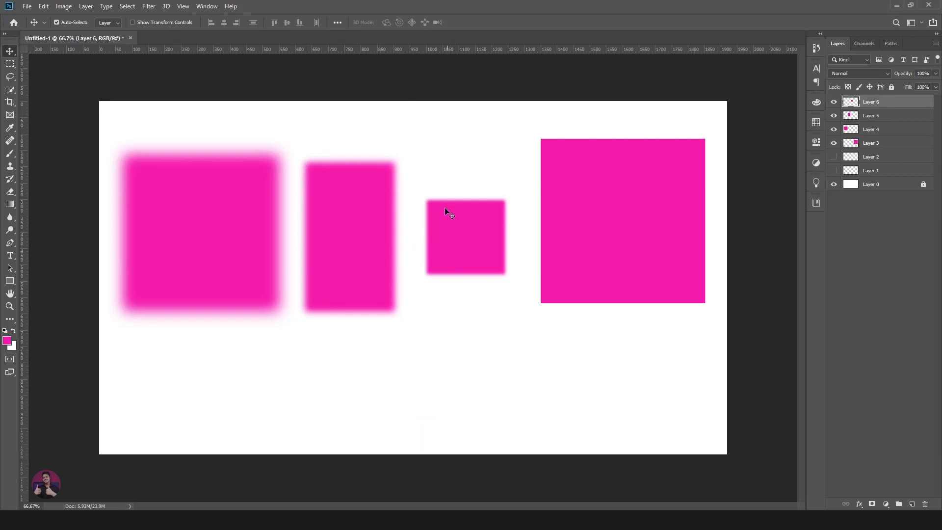
pyautogui.moveTo(600, 192); pyautogui.dragTo(602, 205)
pyautogui.moveTo(472, 217); pyautogui.dragTo(478, 221)
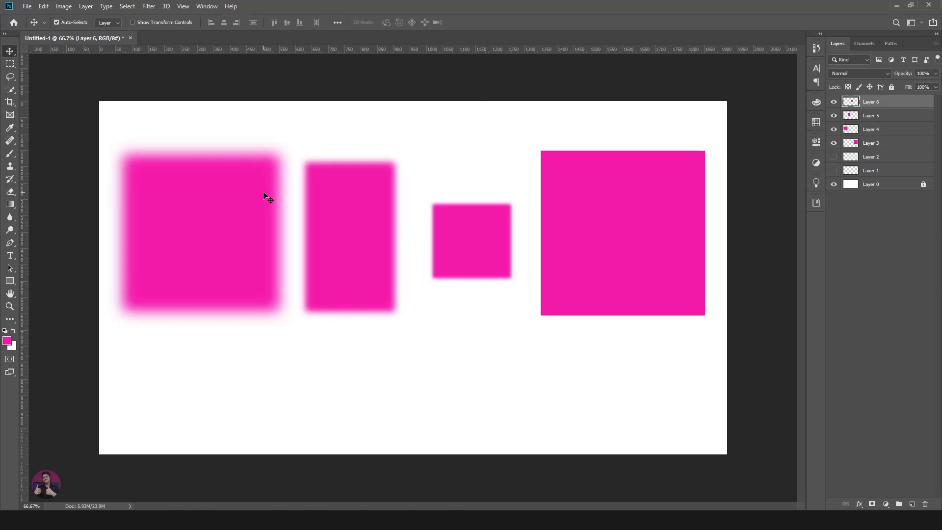
# Draw a rectangular selection of about 330 × 230 px with a 50 px feather below the shapes and add a new layer.
pyautogui.click(10, 65)
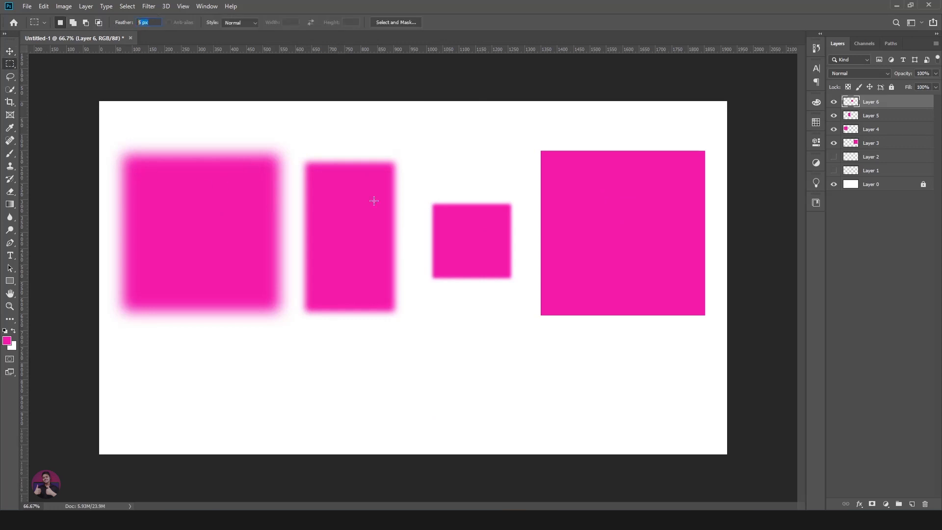
pyautogui.write('50')
pyautogui.moveTo(343, 342); pyautogui.dragTo(450, 417)
pyautogui.click(913, 505)
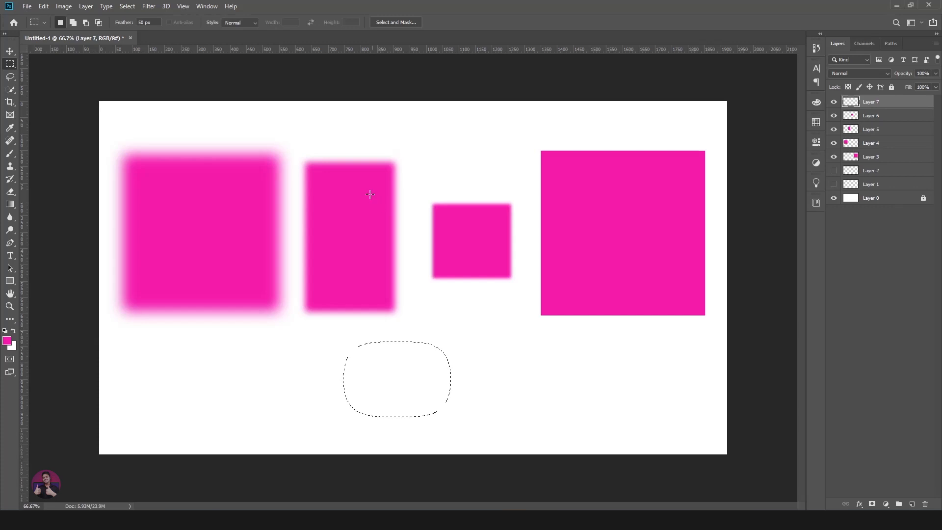
# Hide Layer 7, fill the 50 px feathered selection with pink on Layer 6, and deselect.
pyautogui.click(834, 102)
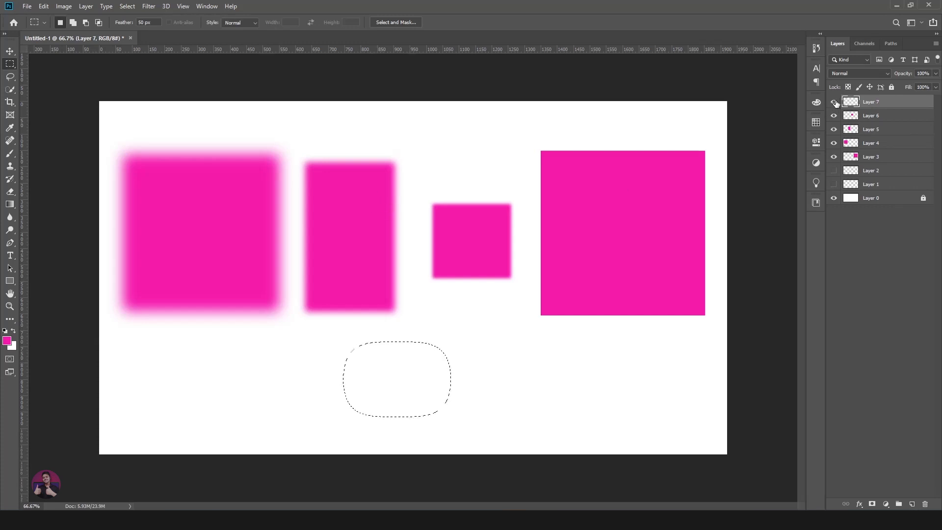
pyautogui.click(896, 118)
pyautogui.click(834, 115)
pyautogui.click(834, 115)
pyautogui.click(834, 115)
pyautogui.click(834, 115)
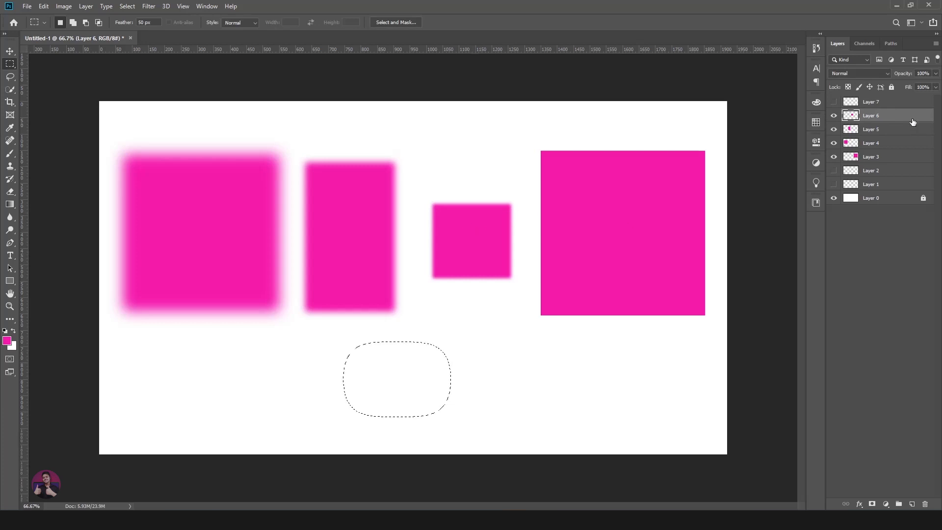
pyautogui.hotkey('alt', 'BackSpace')
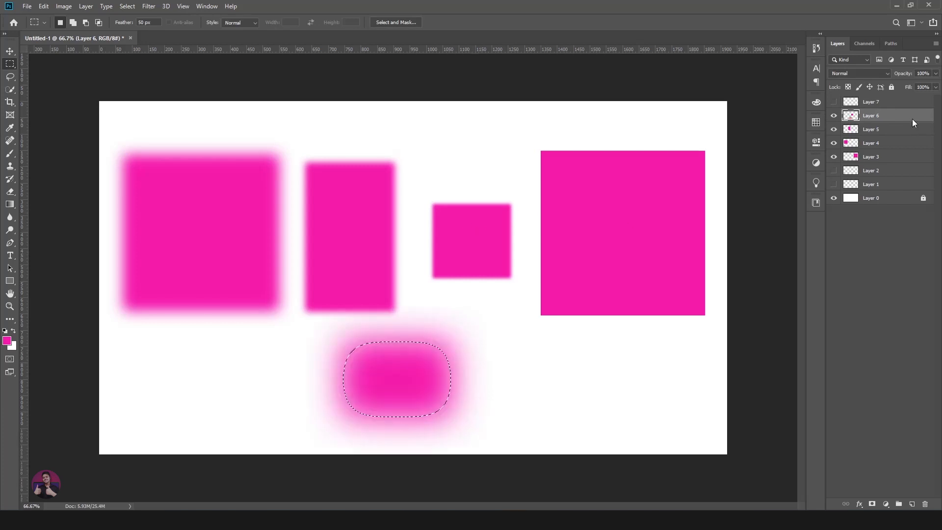
pyautogui.click(10, 51)
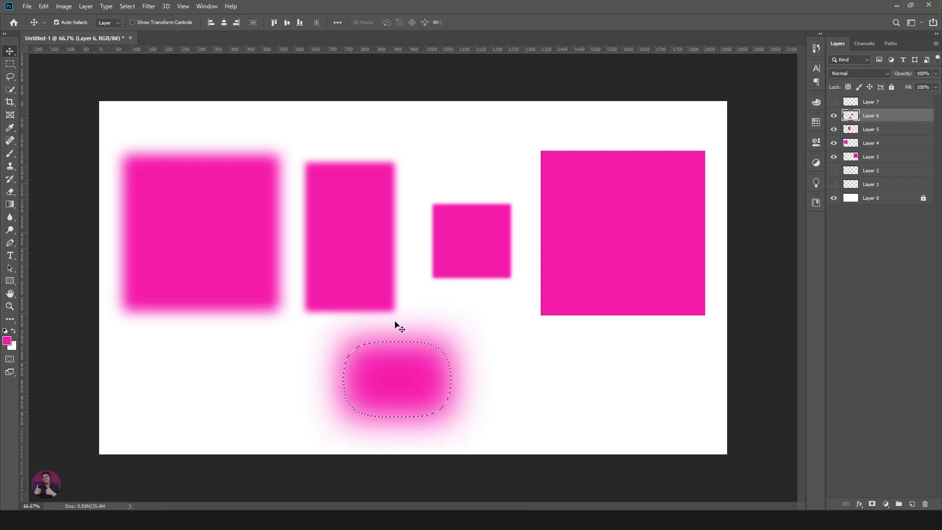
pyautogui.hotkey('ctrl', 'd')
# Shift the Layer 6 content, the small square and the 50 px feathered shape, slightly to the right.
pyautogui.click(12, 66)
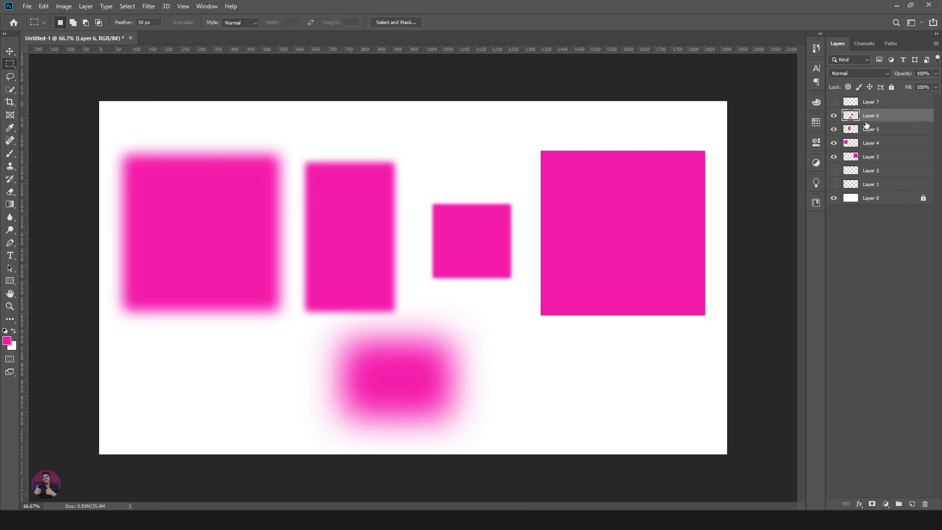
pyautogui.click(12, 51)
pyautogui.moveTo(398, 372)
pyautogui.mouseDown()
pyautogui.moveTo(435, 375)
pyautogui.moveTo(446, 305)
pyautogui.moveTo(364, 308)
pyautogui.moveTo(411, 391)
pyautogui.moveTo(419, 337)
pyautogui.moveTo(412, 379)
pyautogui.moveTo(385, 389)
pyautogui.moveTo(396, 375)
pyautogui.mouseUp()
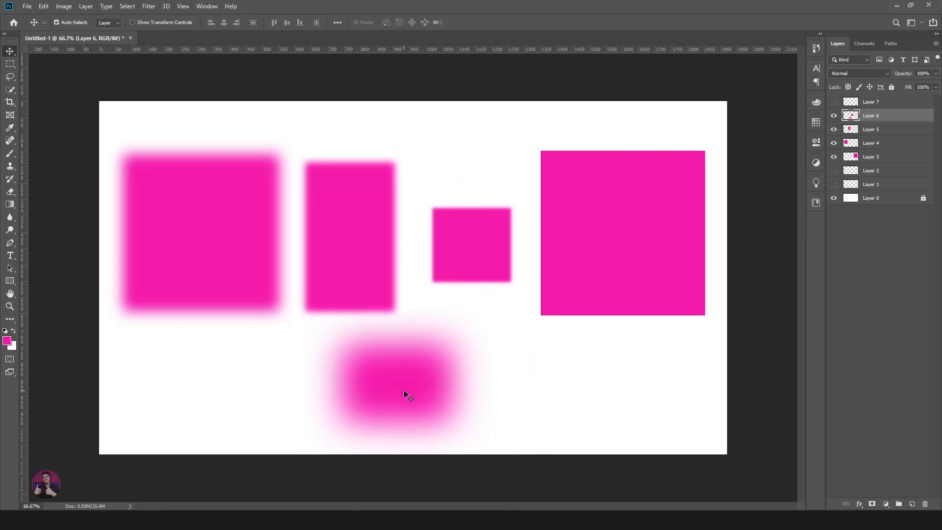
pyautogui.moveTo(396, 372); pyautogui.dragTo(418, 370)
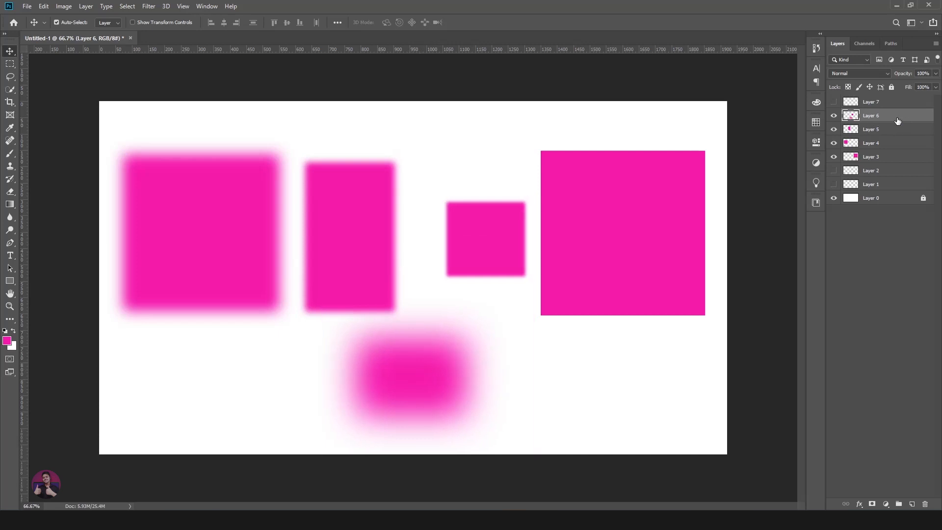
# Move the tall rectangle and the soft-edged square up, and shift the Layer 6 shapes slightly up and left.
pyautogui.click(897, 103)
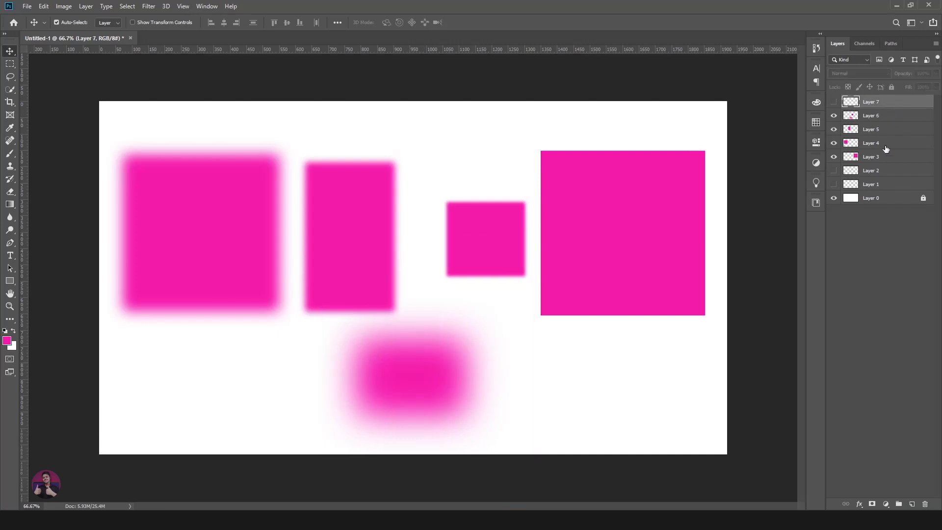
pyautogui.moveTo(364, 242); pyautogui.dragTo(367, 197)
pyautogui.moveTo(242, 249); pyautogui.dragTo(242, 217)
pyautogui.moveTo(445, 364); pyautogui.dragTo(407, 367)
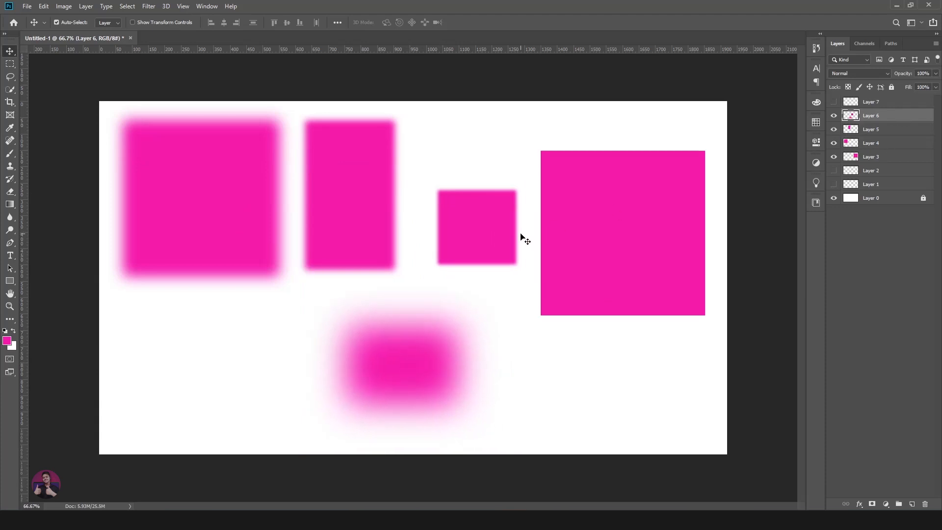
pyautogui.moveTo(399, 343)
pyautogui.mouseDown()
pyautogui.moveTo(417, 354)
pyautogui.moveTo(395, 339)
pyautogui.mouseUp()
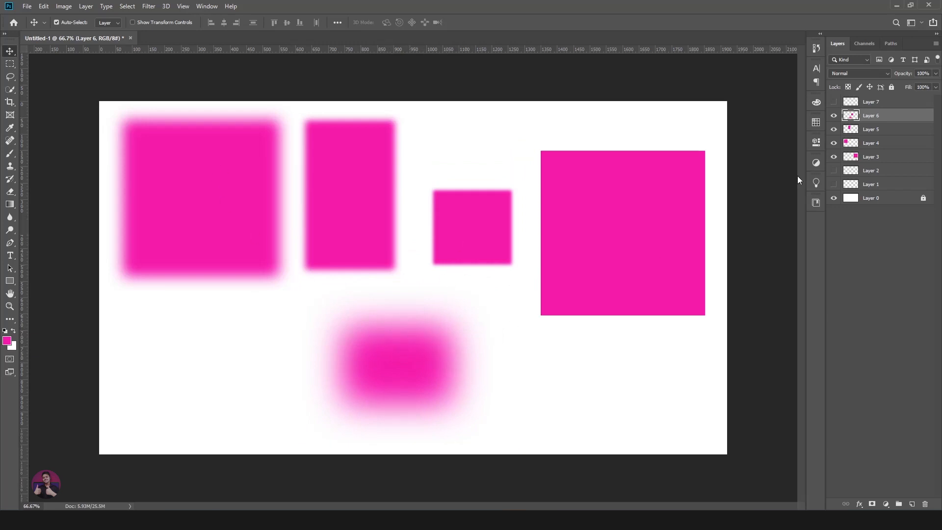
# Make Layer 7 visible again and select Layer 6.
pyautogui.click(834, 101)
pyautogui.click(907, 104)
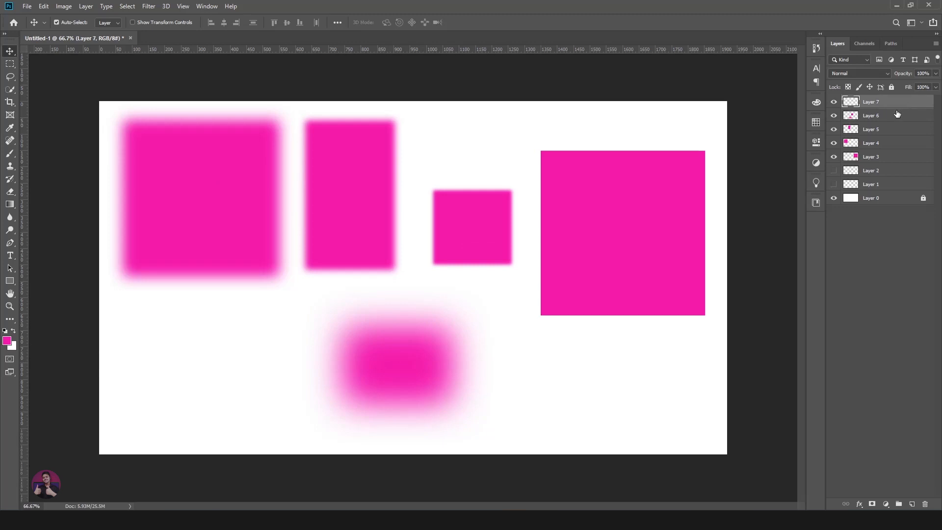
pyautogui.click(888, 118)
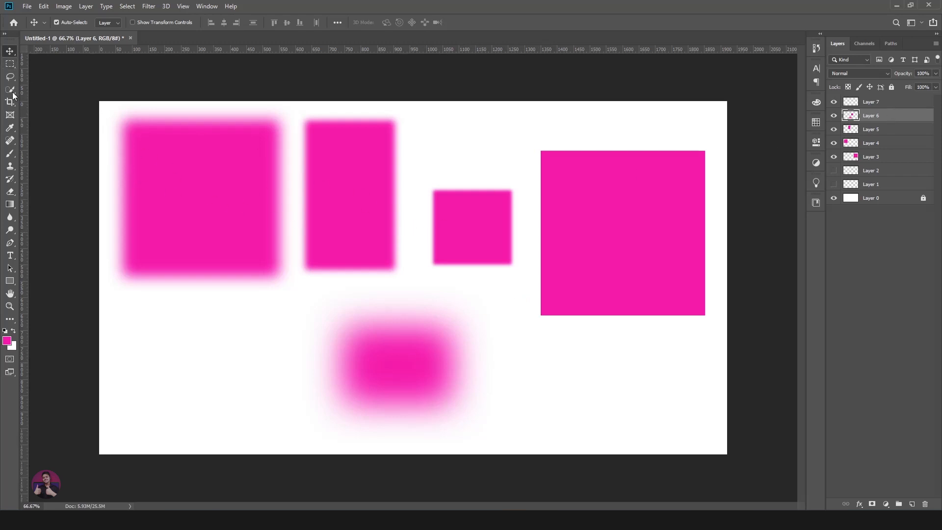
# Set the Rectangular Marquee tool's feather to 0 px.
pyautogui.click(10, 64)
pyautogui.rightClick(19, 65)
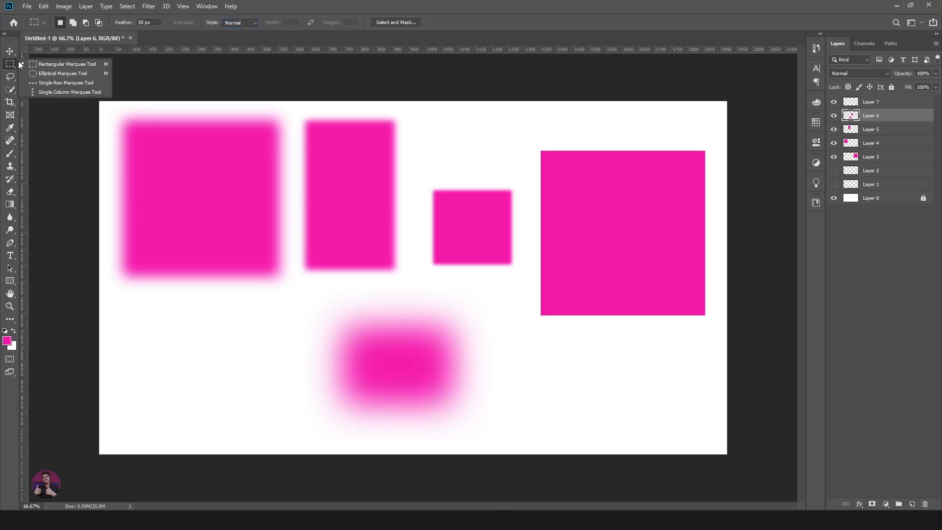
pyautogui.click(149, 18)
pyautogui.click(145, 22)
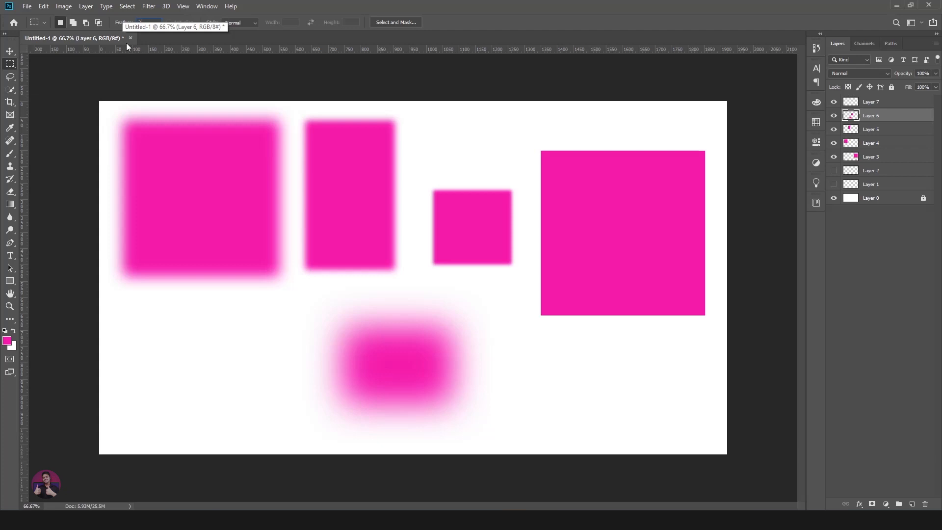
pyautogui.write('20')
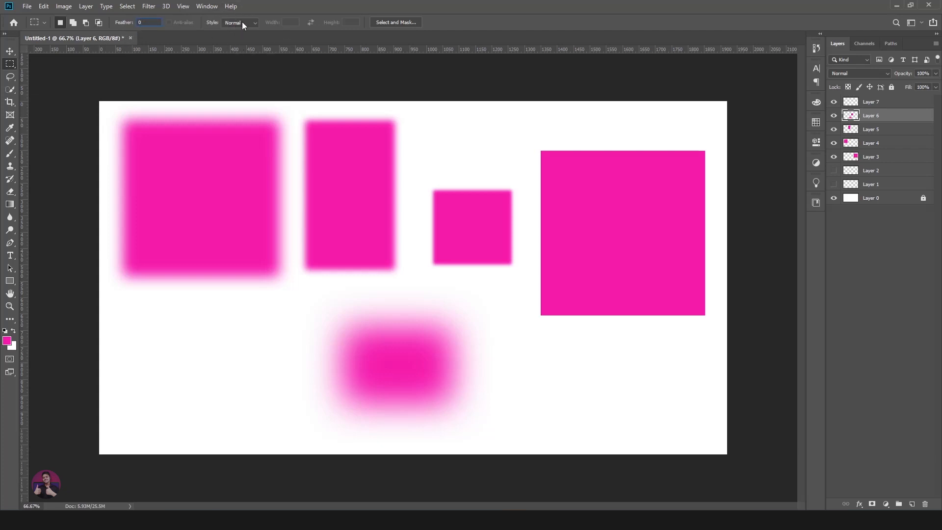
# Draw a square selection about 355 px wide with a 1:1 Fixed Ratio and reposition it below the soft-edged square.
pyautogui.click(255, 23)
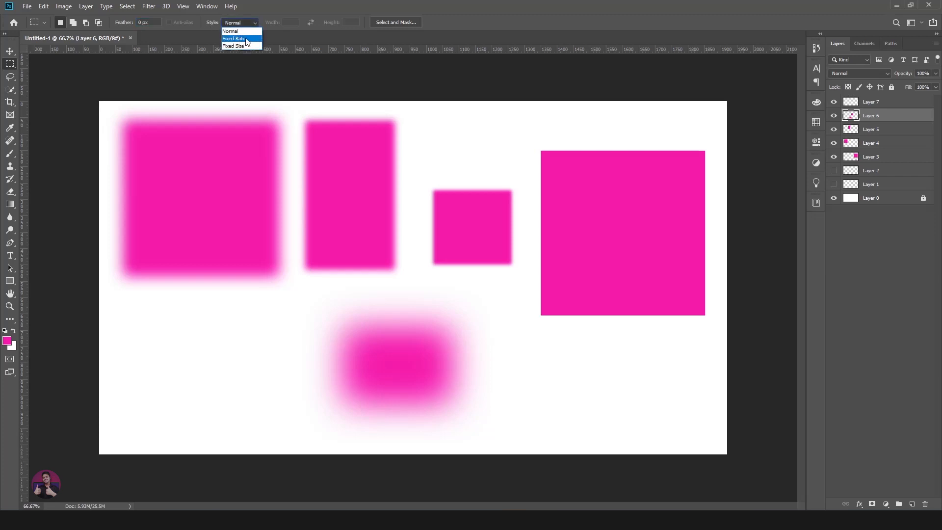
pyautogui.click(245, 39)
pyautogui.moveTo(173, 299); pyautogui.dragTo(288, 414)
pyautogui.moveTo(224, 351)
pyautogui.mouseDown()
pyautogui.moveTo(221, 331)
pyautogui.moveTo(189, 357)
pyautogui.moveTo(207, 354)
pyautogui.mouseUp()
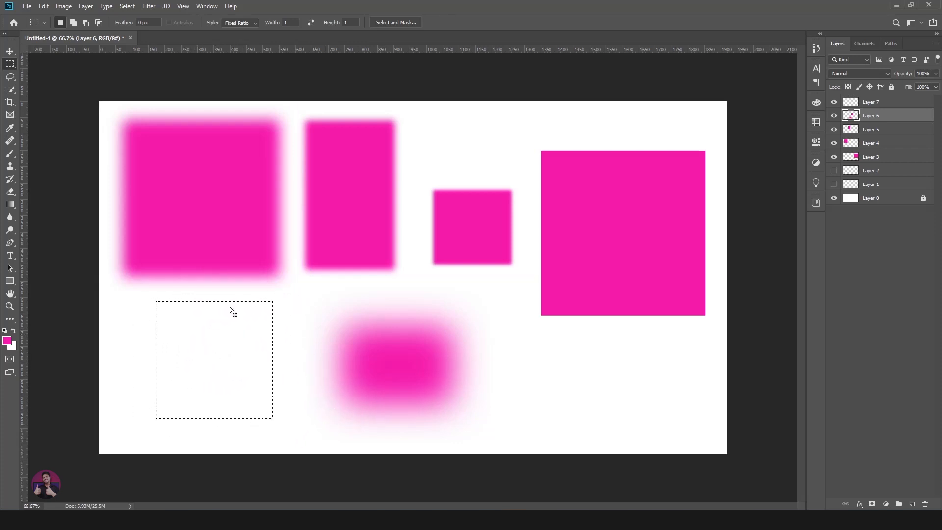
pyautogui.click(253, 22)
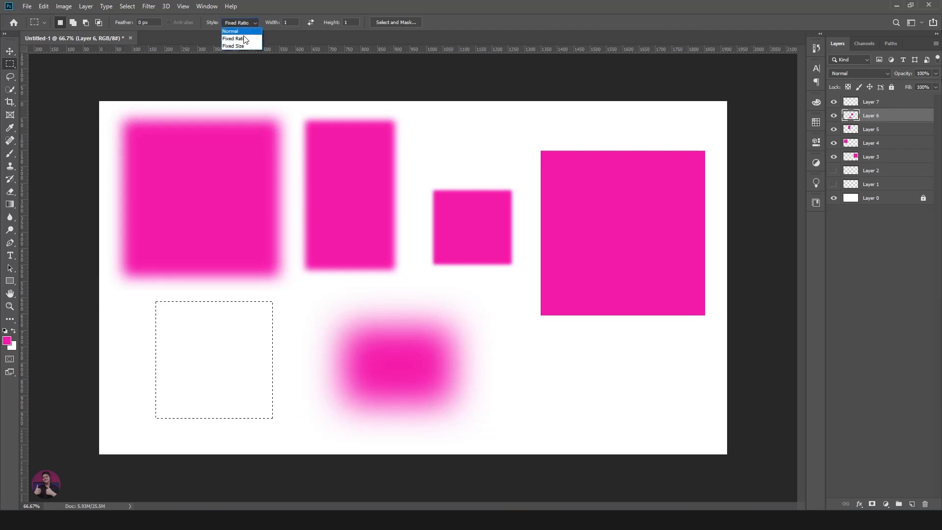
pyautogui.moveTo(214, 370)
pyautogui.mouseDown()
pyautogui.moveTo(229, 383)
pyautogui.moveTo(222, 377)
pyautogui.mouseUp()
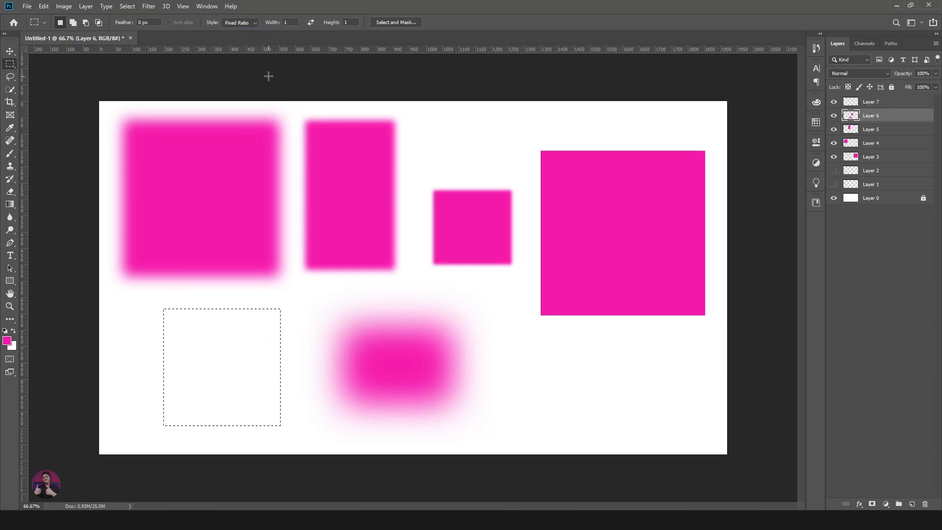
# Switch the marquee style to Fixed Size and back to Fixed Ratio, undo the selection changes, and try another 1:1 selection.
pyautogui.click(256, 23)
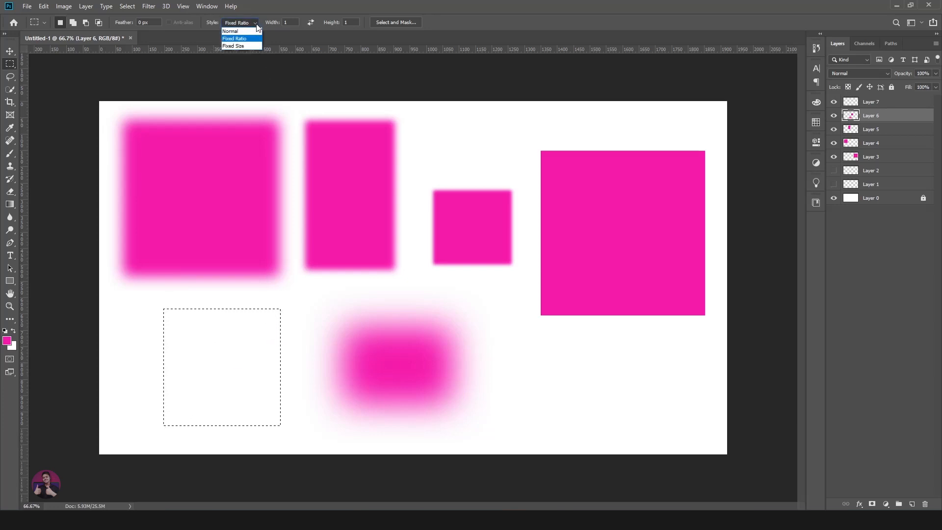
pyautogui.click(239, 46)
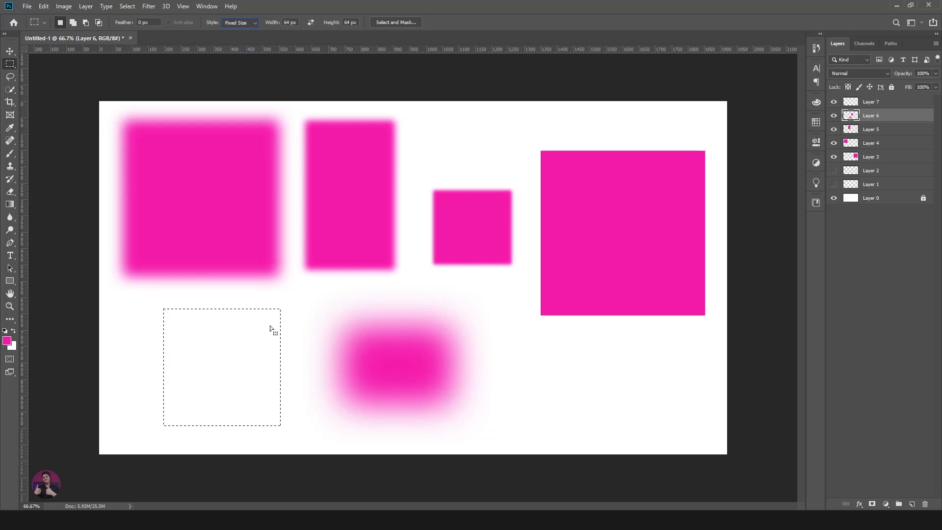
pyautogui.click(248, 22)
pyautogui.click(240, 39)
pyautogui.moveTo(249, 370)
pyautogui.mouseDown()
pyautogui.moveTo(237, 358)
pyautogui.moveTo(241, 365)
pyautogui.mouseUp()
pyautogui.hotkey('ctrl', 'z')
pyautogui.hotkey('ctrl', 'z')
pyautogui.moveTo(172, 304); pyautogui.dragTo(329, 405)
# Switch the marquee style to Fixed Size, place 64 × 64 px selections on the blank lower area, and deselect.
pyautogui.click(240, 23)
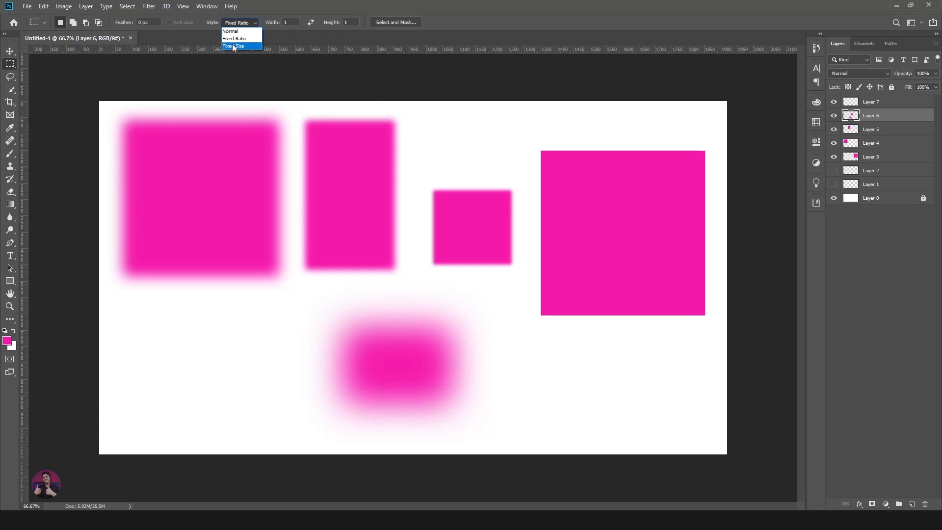
pyautogui.click(232, 46)
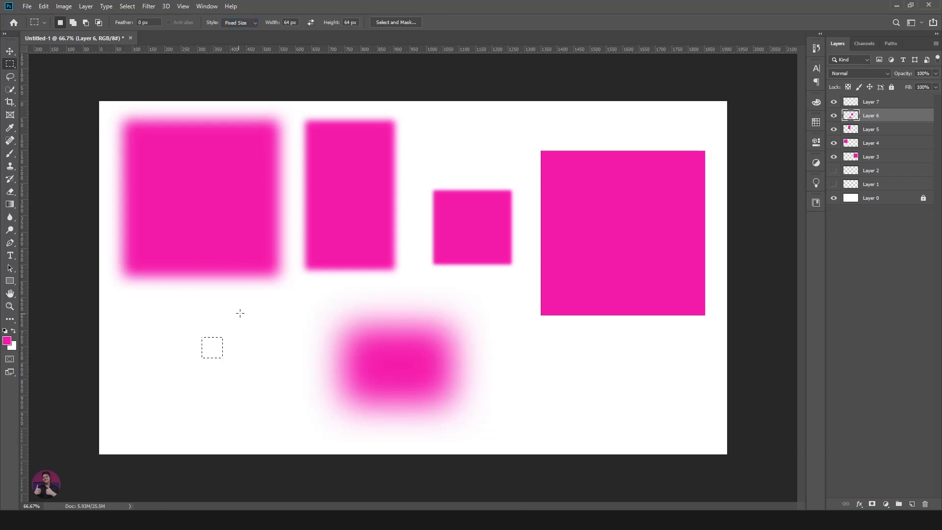
pyautogui.click(326, 361)
pyautogui.click(230, 319)
pyautogui.hotkey('ctrl', 'z')
pyautogui.hotkey('ctrl', 'd')
# Set the fixed selection width to 200 px, swap width and height, and place and reposition selections on the canvas.
pyautogui.click(299, 21)
pyautogui.write('200')
pyautogui.click(312, 23)
pyautogui.click(367, 290)
pyautogui.moveTo(401, 293); pyautogui.dragTo(224, 337)
pyautogui.moveTo(253, 296); pyautogui.dragTo(164, 309)
pyautogui.click(673, 400)
pyautogui.moveTo(238, 322); pyautogui.dragTo(237, 389)
pyautogui.moveTo(187, 323)
pyautogui.mouseDown()
pyautogui.moveTo(234, 372)
pyautogui.moveTo(192, 333)
pyautogui.mouseUp()
# Swap the fixed width and height, place another selection on the blank lower area, and deselect.
pyautogui.click(310, 22)
pyautogui.click(523, 356)
pyautogui.hotkey('ctrl', 'd')
# Mask Layer 6, look over the view modes in Select and Mask, and cancel that workspace.
pyautogui.hotkey('ctrl', 'alt', 'm')
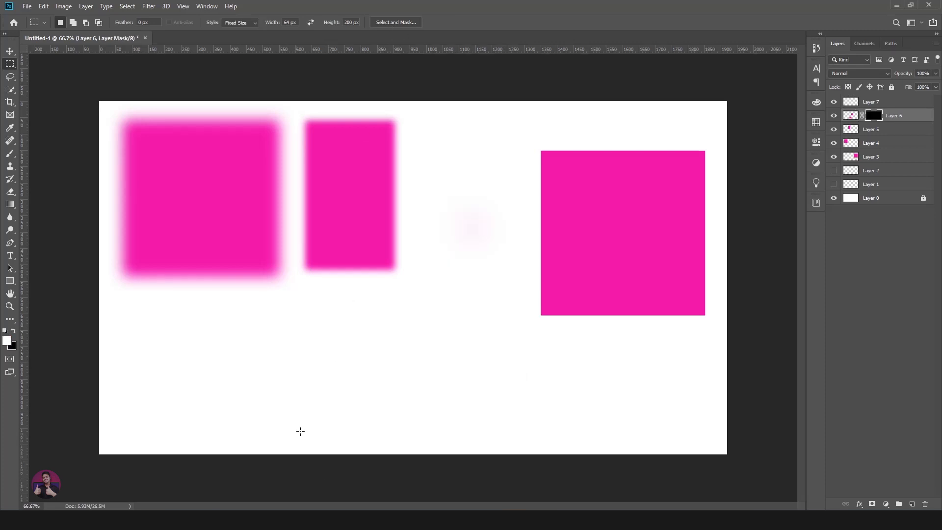
pyautogui.click(396, 21)
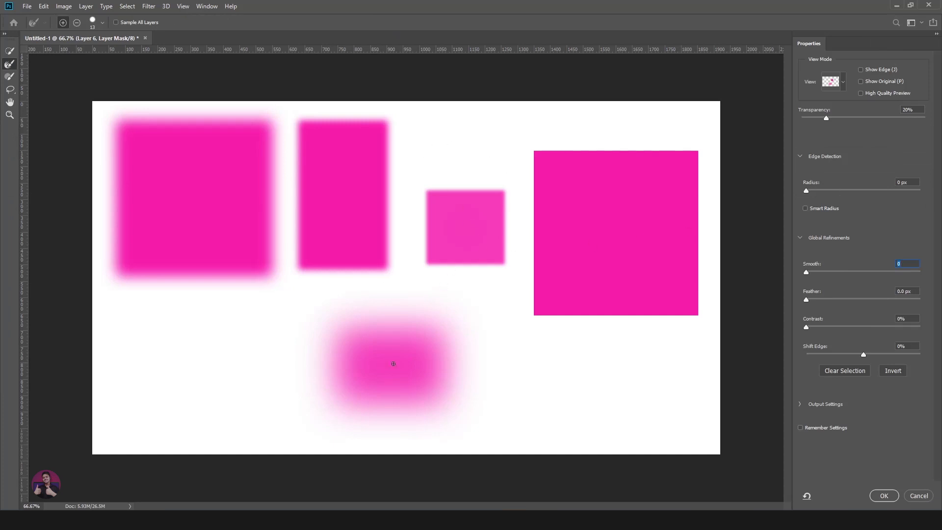
pyautogui.click(844, 83)
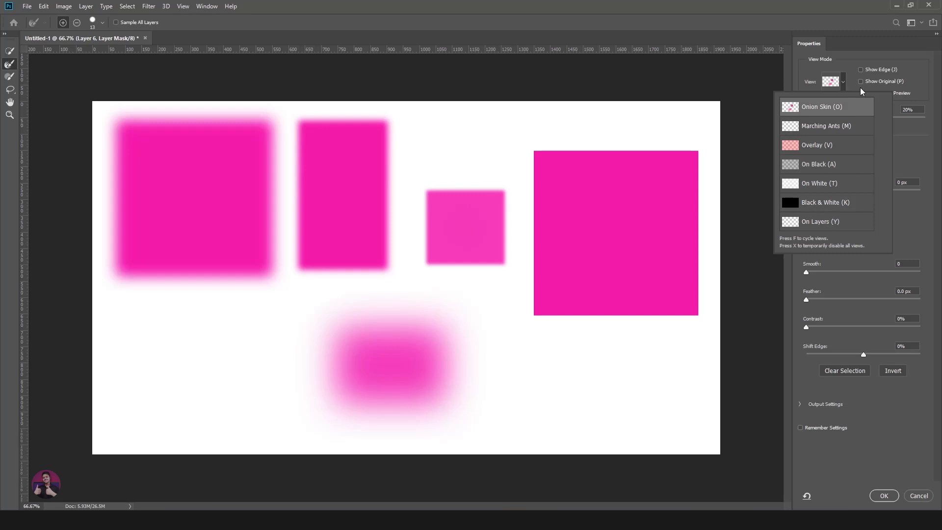
pyautogui.click(842, 84)
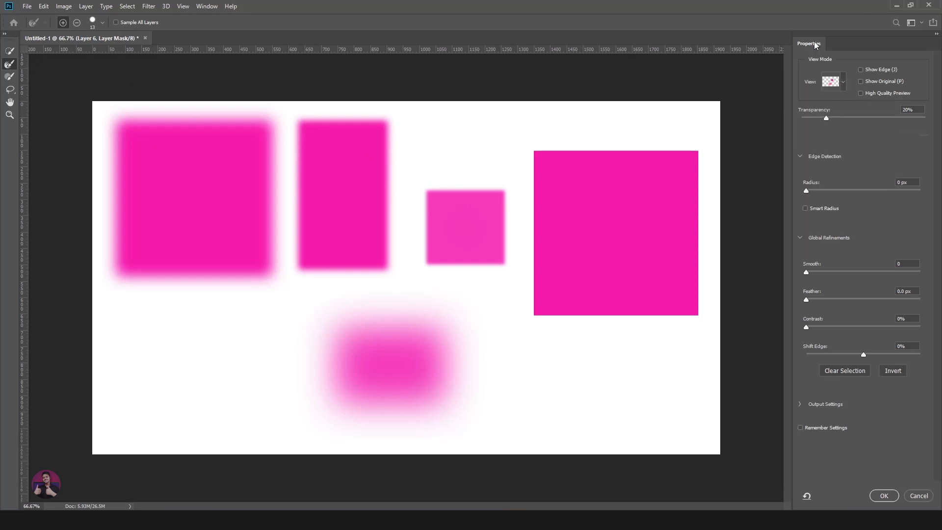
pyautogui.click(919, 495)
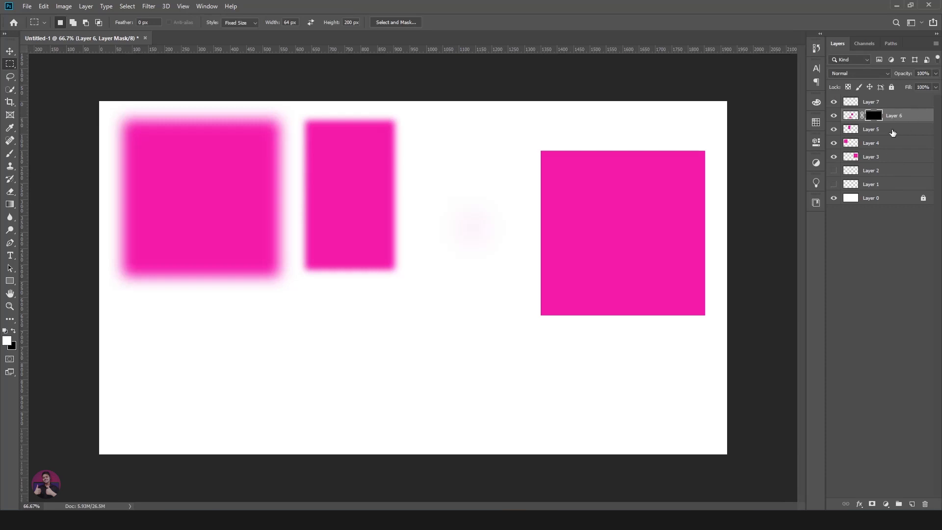
# Open Layer 4 in Select and Mask and look over its view modes.
pyautogui.click(884, 143)
pyautogui.click(401, 22)
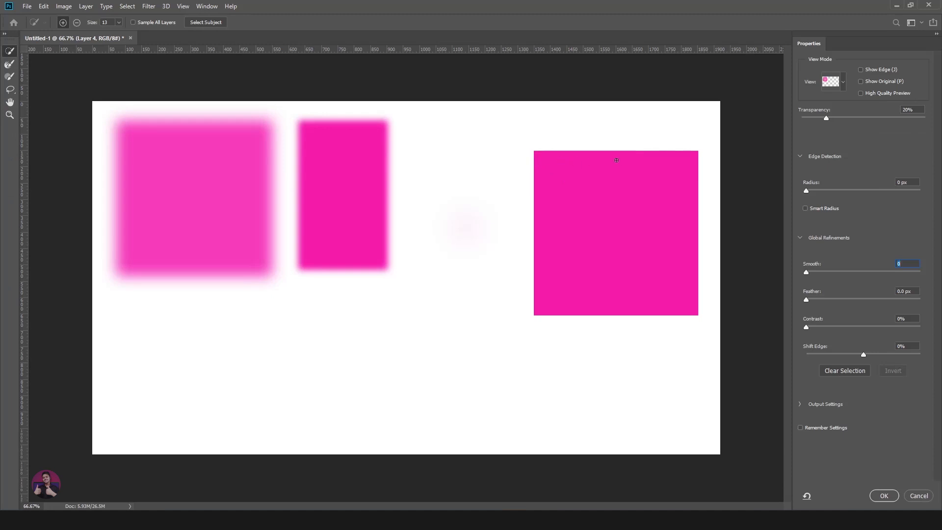
pyautogui.click(844, 84)
pyautogui.click(844, 84)
pyautogui.click(844, 85)
pyautogui.click(844, 85)
# Reposition the placed warehouse photo over the middle of the canvas.
pyautogui.moveTo(213, 184); pyautogui.dragTo(280, 262)
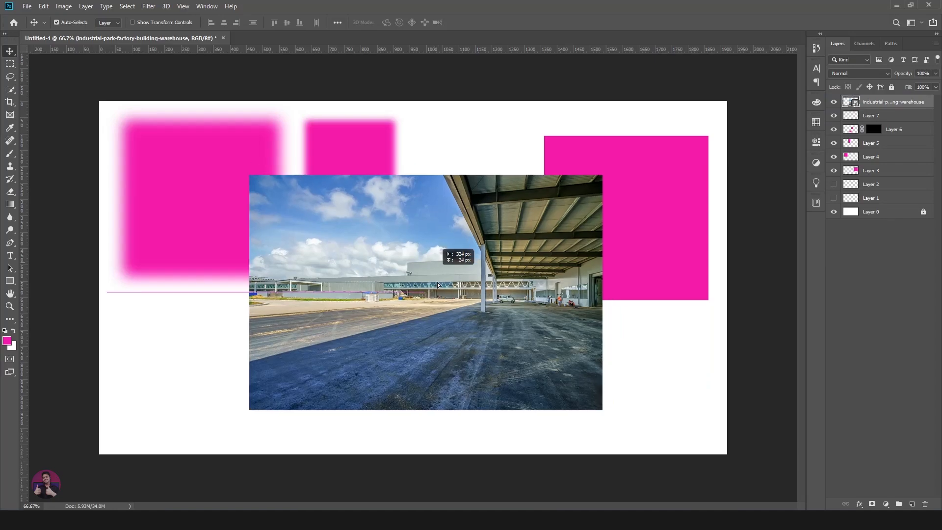
pyautogui.moveTo(437, 282); pyautogui.dragTo(443, 252)
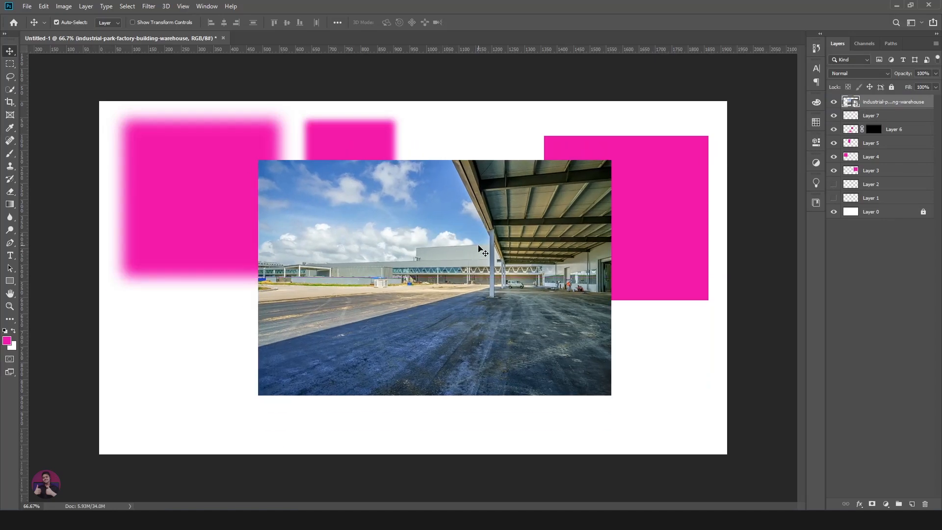
pyautogui.moveTo(458, 290); pyautogui.dragTo(520, 273)
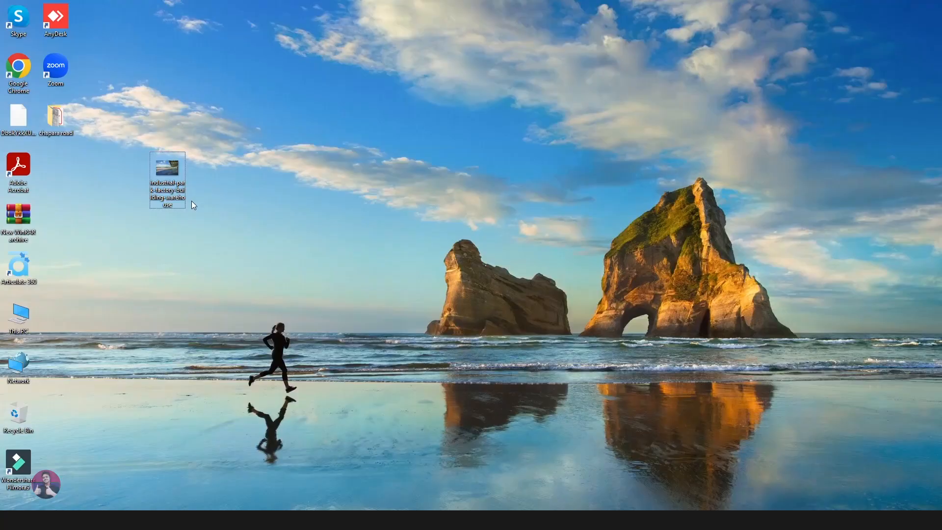
# Place the industrial-park-factory-building-warehouse image from the desktop as another layer and position it slightly left of the existing copy.
pyautogui.moveTo(167, 165); pyautogui.dragTo(485, 281)
pyautogui.moveTo(474, 326); pyautogui.dragTo(472, 312)
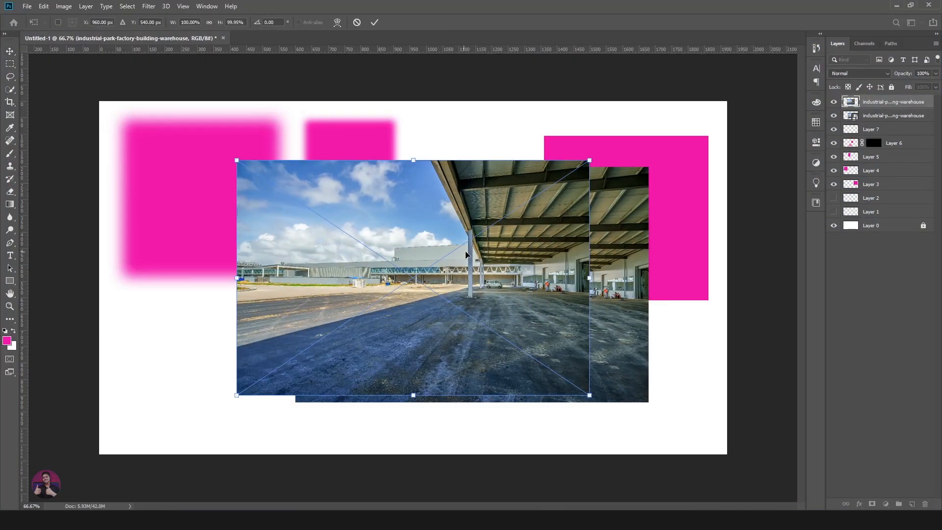
pyautogui.moveTo(504, 291); pyautogui.dragTo(564, 297)
pyautogui.moveTo(516, 263); pyautogui.dragTo(449, 285)
pyautogui.press('Return')
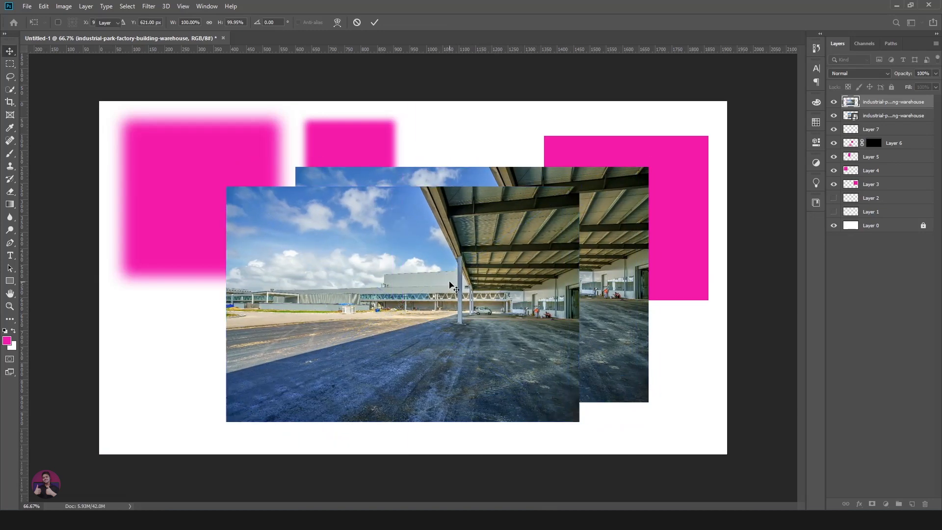
pyautogui.moveTo(450, 247)
pyautogui.mouseDown()
pyautogui.moveTo(473, 246)
pyautogui.moveTo(450, 239)
pyautogui.mouseUp()
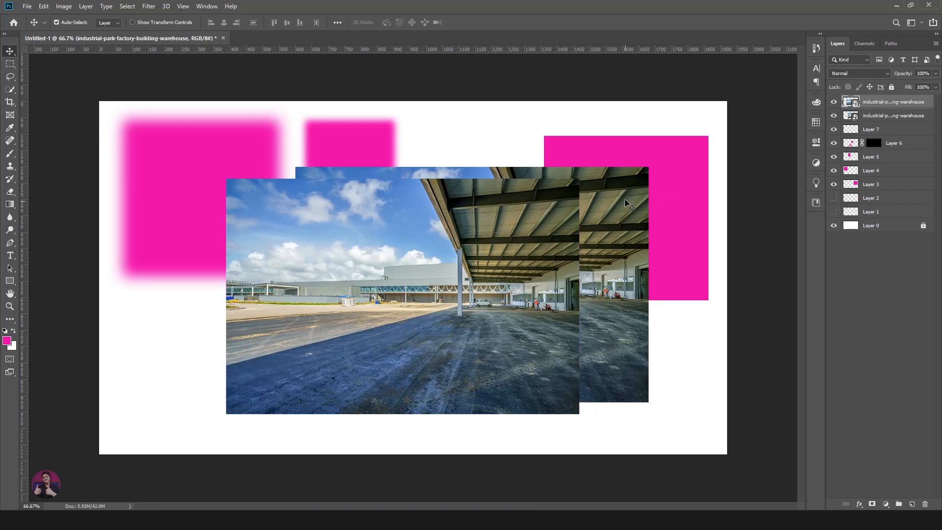
# Delete the lower copy of the warehouse photo and shift the remaining copy to the right on the canvas.
pyautogui.click(633, 197)
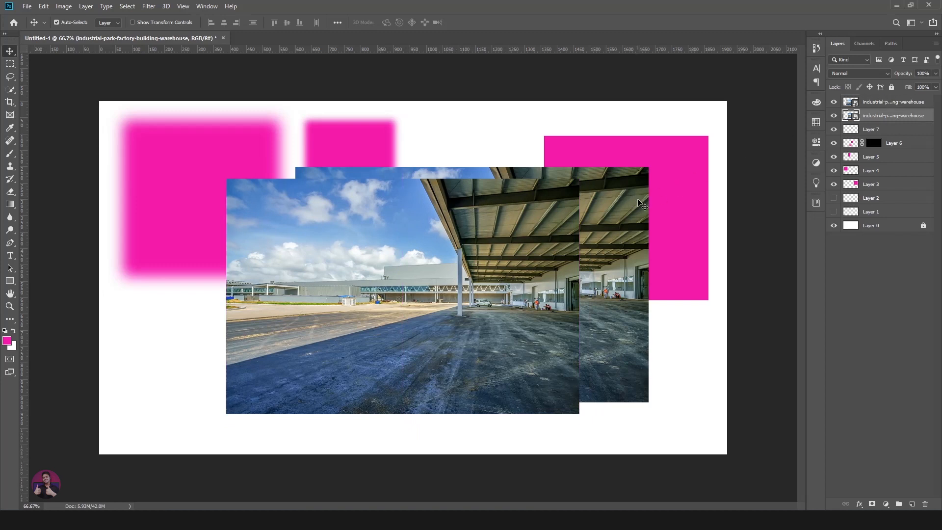
pyautogui.press('Delete')
pyautogui.moveTo(469, 239); pyautogui.dragTo(516, 236)
# Place a 64 by 200 px fixed-size marquee selection on the warehouse photo, reposition it, and deselect.
pyautogui.press('m')
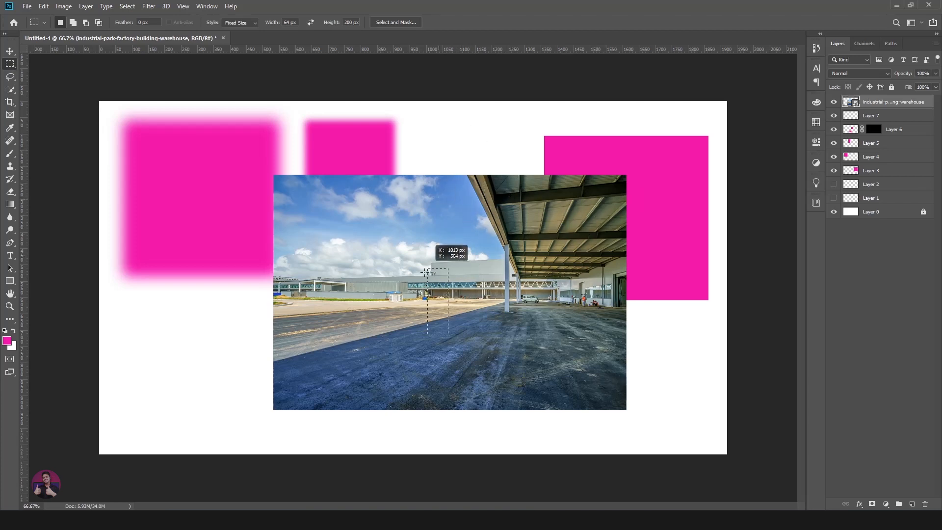
pyautogui.click(417, 238)
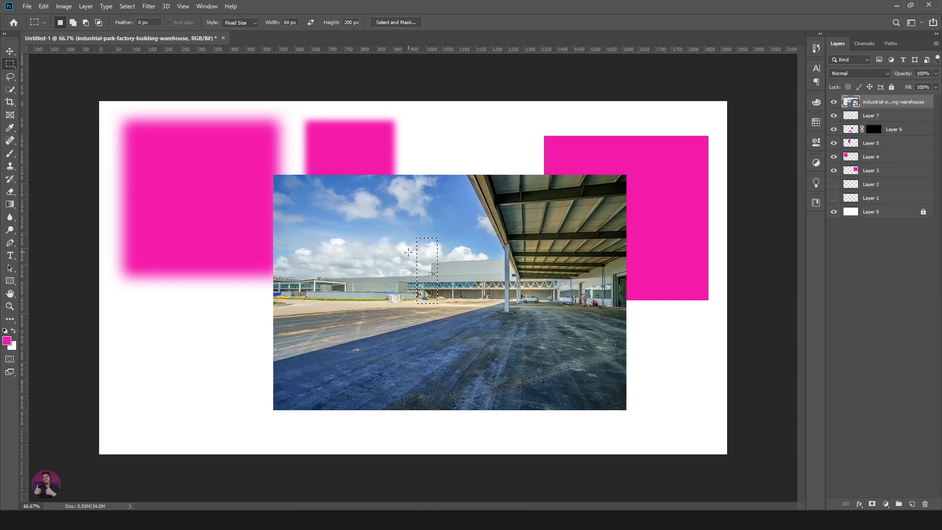
pyautogui.moveTo(411, 274); pyautogui.dragTo(461, 251)
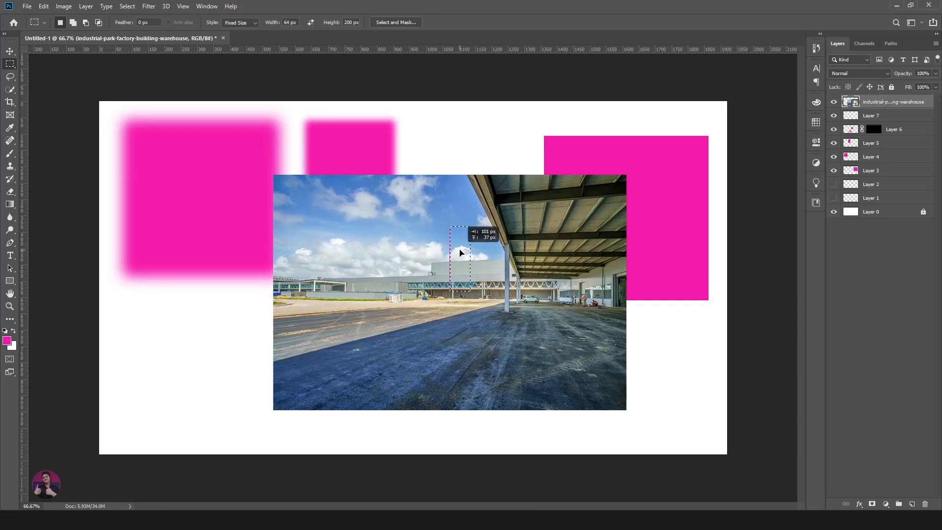
pyautogui.hotkey('ctrl', 'd')
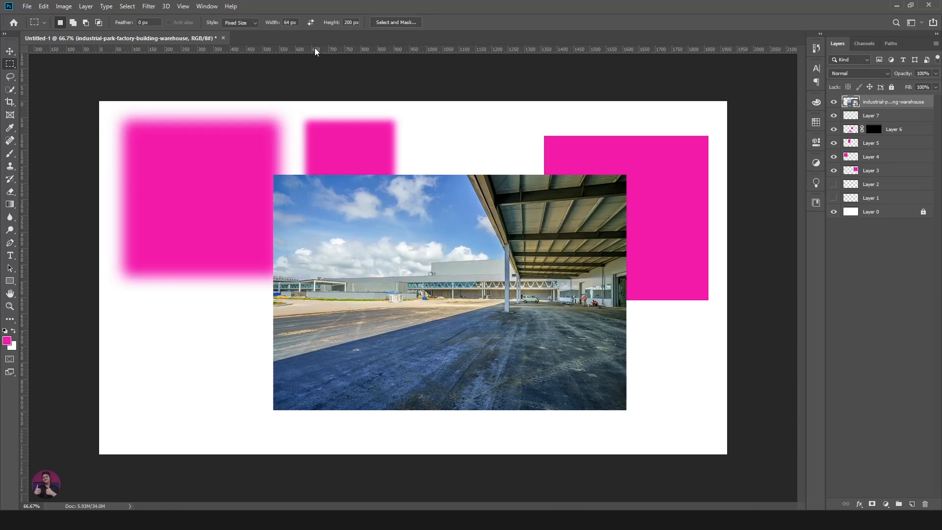
# Set the marquee style to Normal, draw a rectangular selection around the warehouse photo's right half, and deselect.
pyautogui.click(256, 25)
pyautogui.click(240, 31)
pyautogui.moveTo(445, 159); pyautogui.dragTo(652, 420)
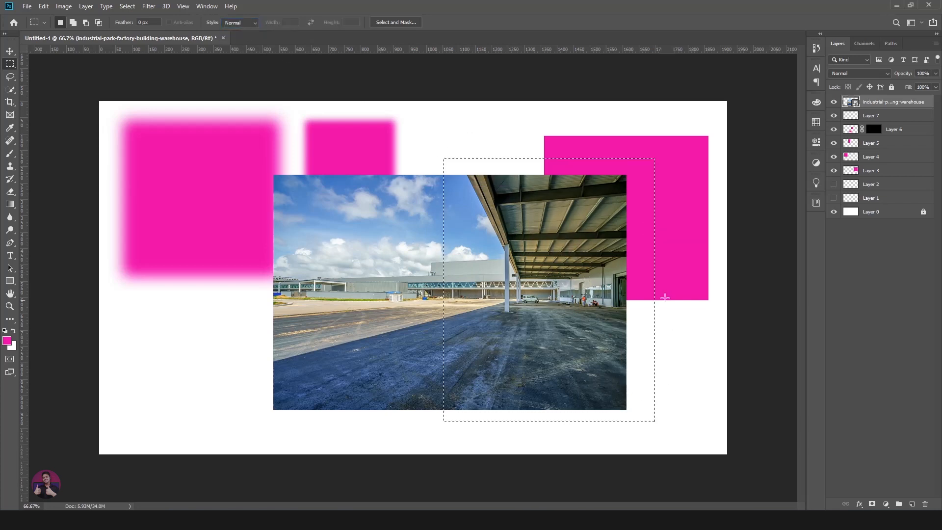
pyautogui.hotkey('ctrl', 'd')
# Hide Layers 3 to 6 and move the warehouse photo close to the center of the canvas.
pyautogui.moveTo(834, 143)
pyautogui.mouseDown()
pyautogui.moveTo(834, 172)
pyautogui.moveTo(836, 134)
pyautogui.mouseUp()
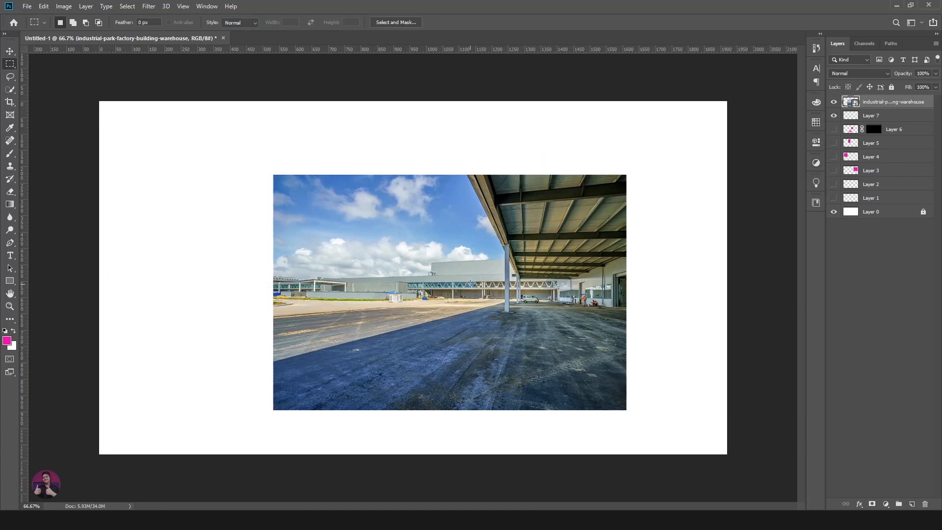
pyautogui.moveTo(514, 282); pyautogui.dragTo(471, 261)
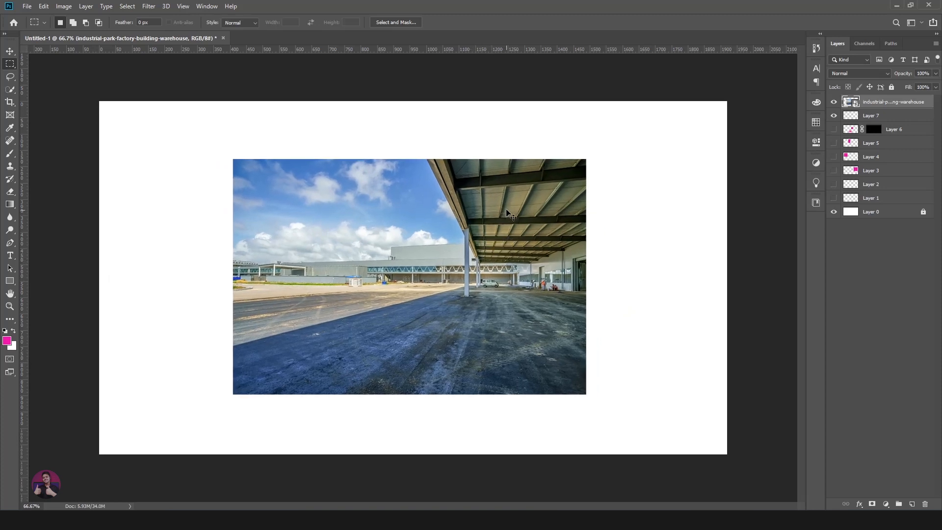
pyautogui.hotkey('ctrl', 't')
pyautogui.press('Return')
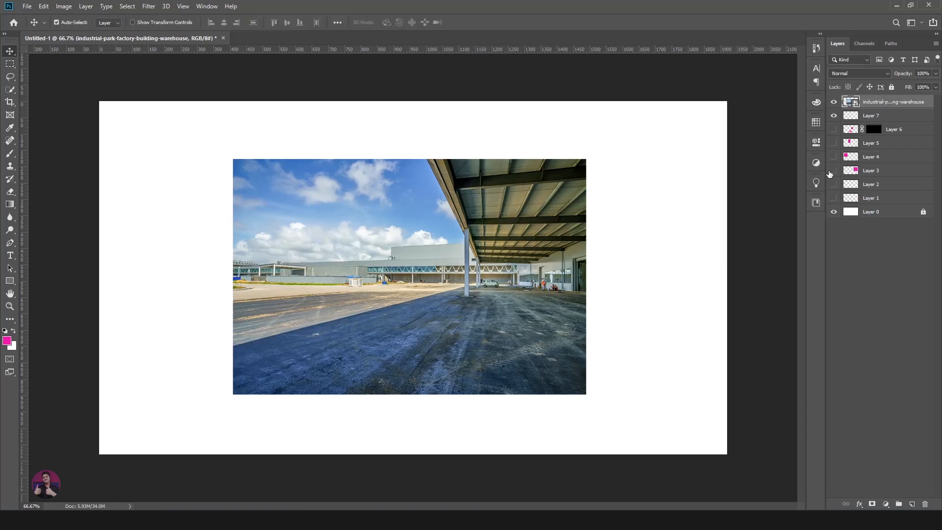
# Scale the warehouse photo up proportionally to about 115.5% with Free Transform.
pyautogui.press('ctrl')
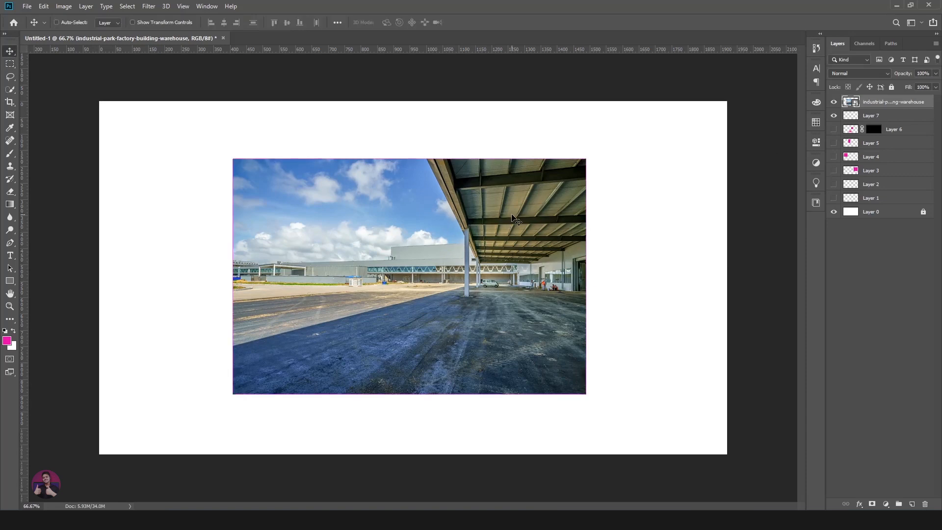
pyautogui.hotkey('ctrl', 't')
pyautogui.moveTo(586, 159); pyautogui.dragTo(666, 130)
pyautogui.moveTo(663, 132); pyautogui.dragTo(631, 167)
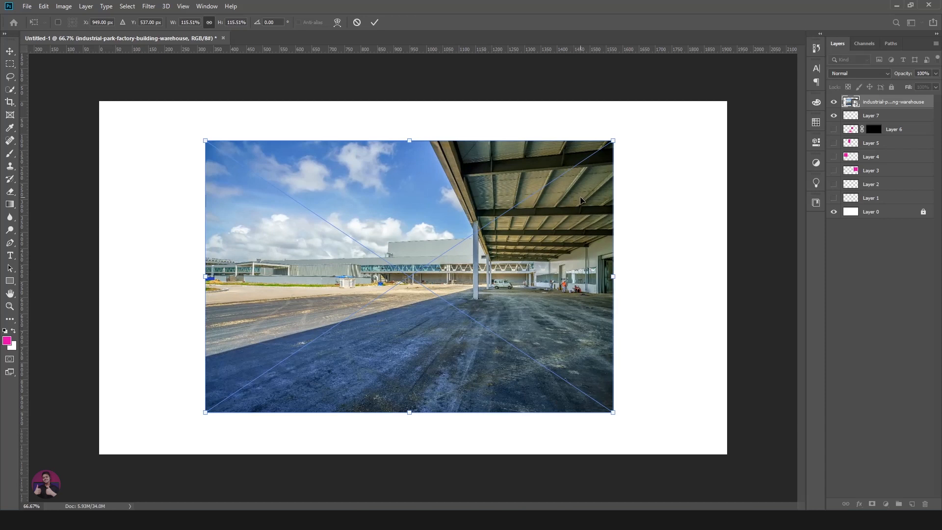
pyautogui.press('Return')
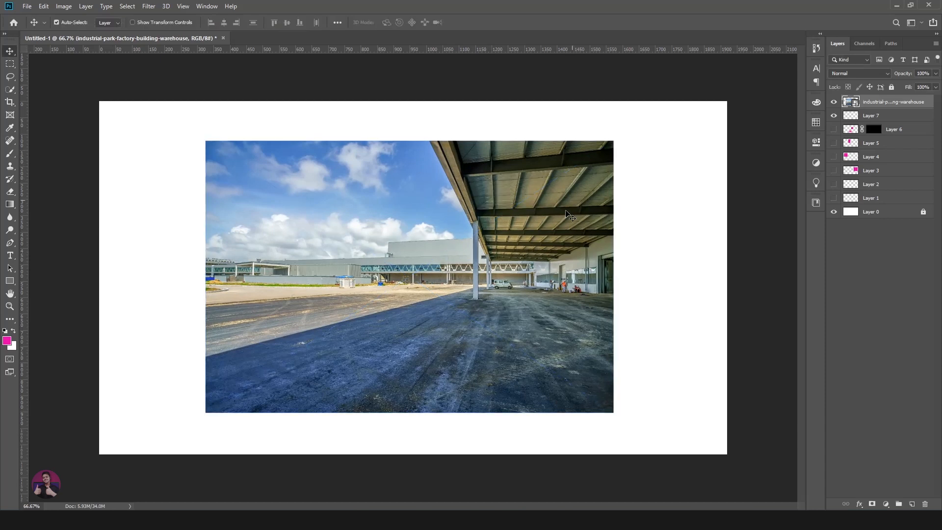
# Marquee the photo's right half, shift the selection over its left part, and try to delete the selected area.
pyautogui.click(11, 65)
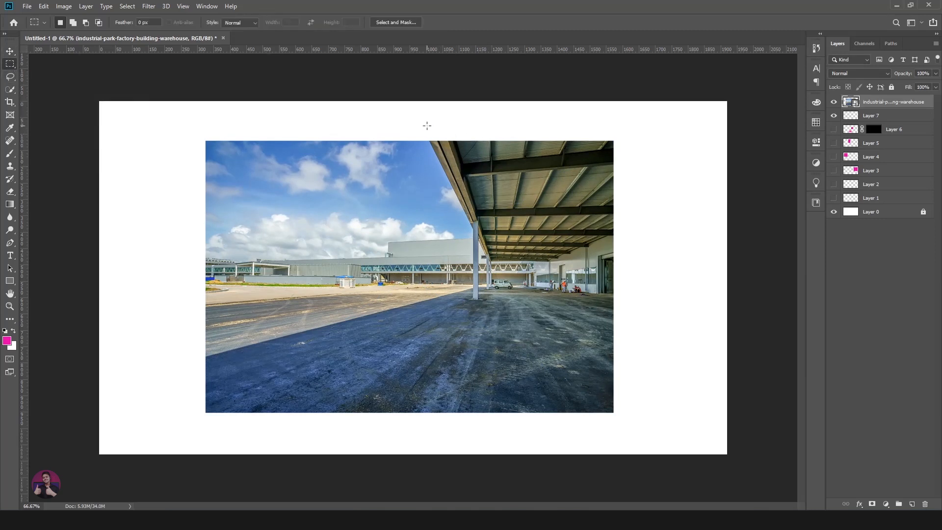
pyautogui.moveTo(423, 125); pyautogui.dragTo(627, 421)
pyautogui.moveTo(554, 249); pyautogui.dragTo(323, 254)
pyautogui.press('Delete')
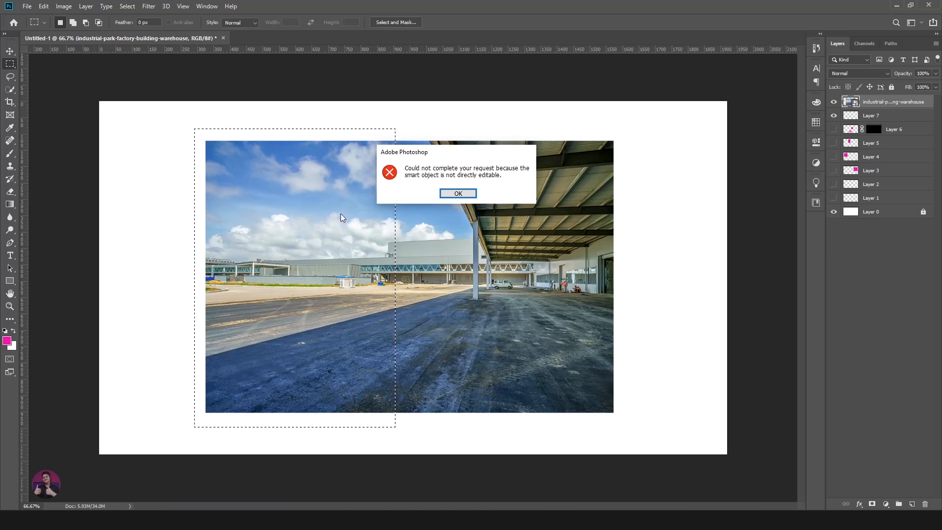
pyautogui.click(458, 194)
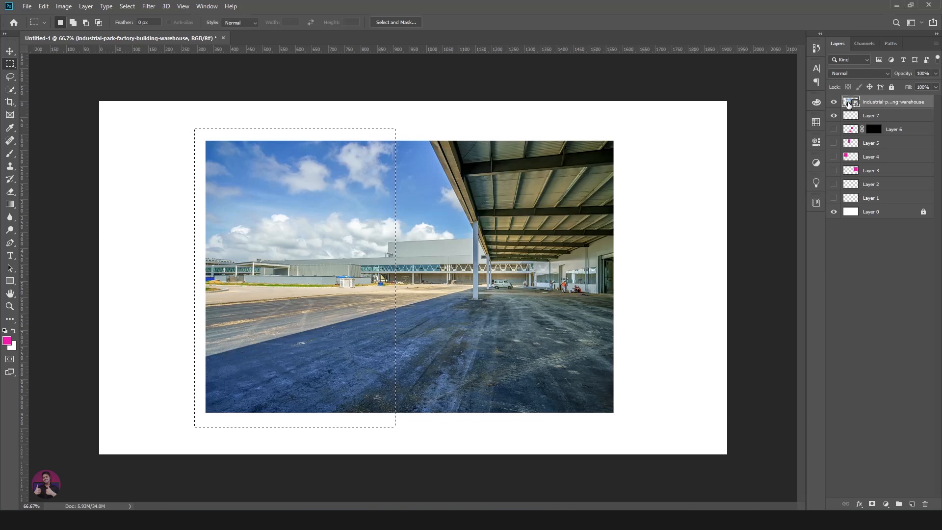
# Display medium layer thumbnails and widen the layer list so the full layer names fit.
pyautogui.rightClick(848, 103)
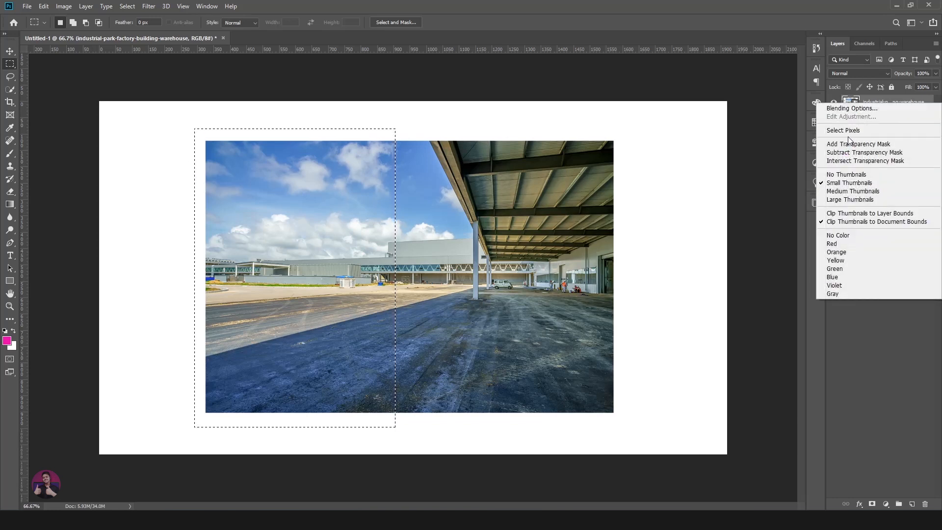
pyautogui.click(846, 102)
pyautogui.rightClick(846, 101)
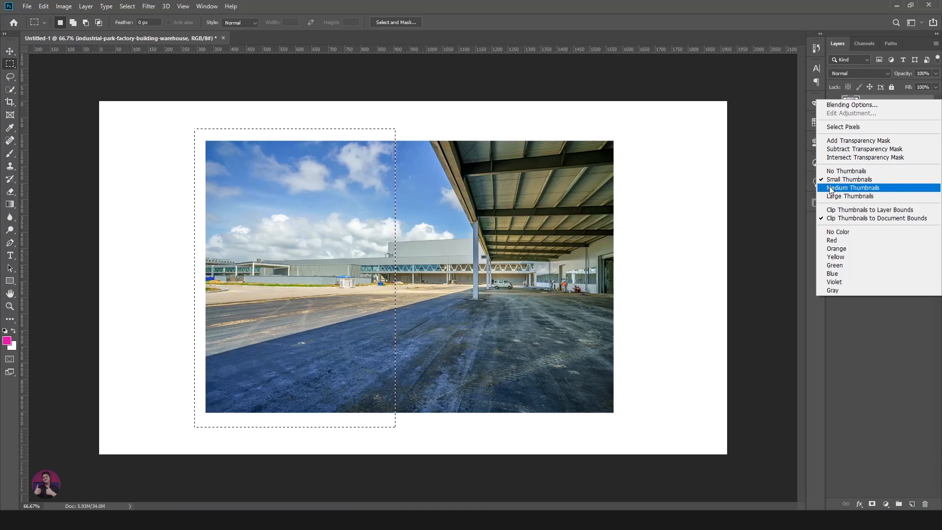
pyautogui.click(859, 189)
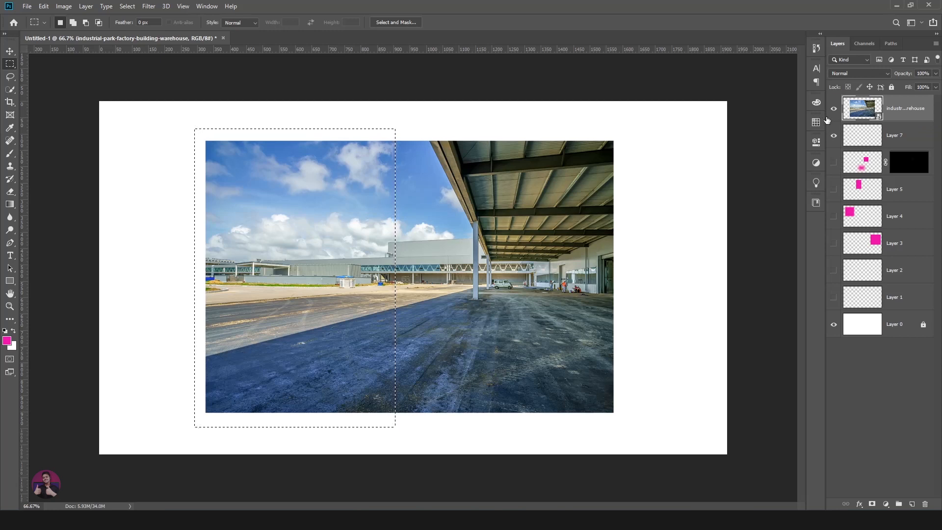
pyautogui.moveTo(826, 114); pyautogui.dragTo(754, 115)
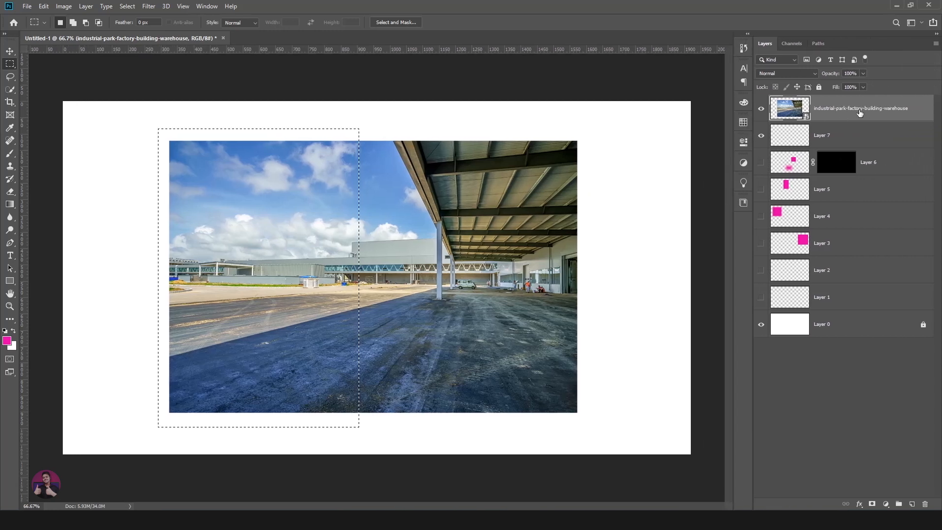
# Rasterize the warehouse photo layer and delete its selected left part, leaving no active selection.
pyautogui.rightClick(923, 111)
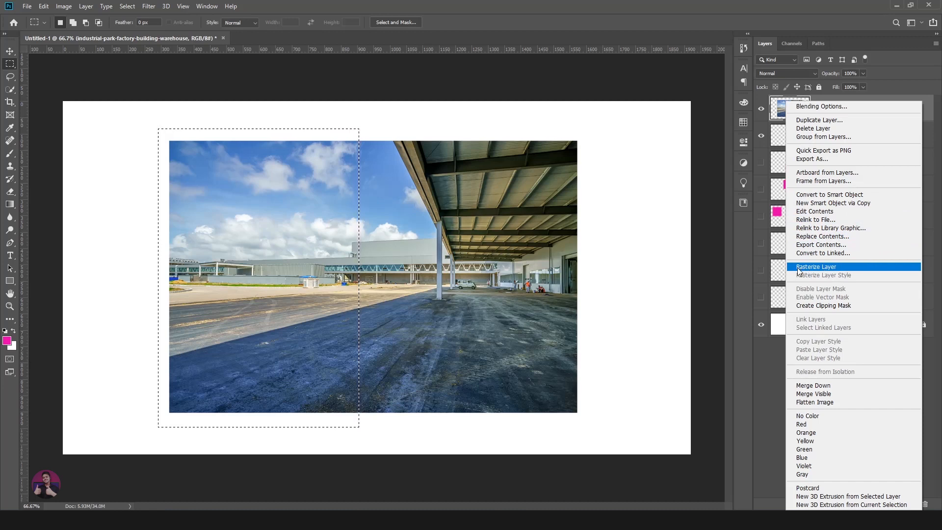
pyautogui.click(825, 266)
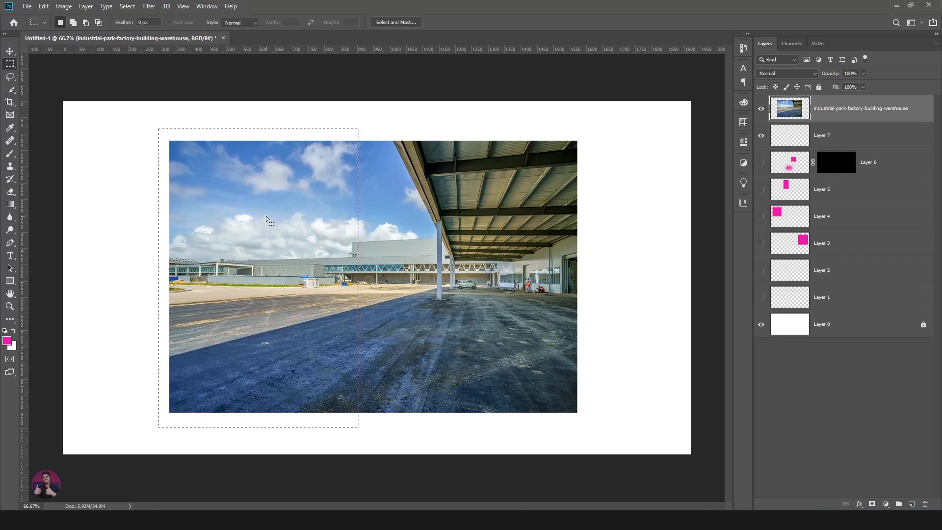
pyautogui.press('Delete')
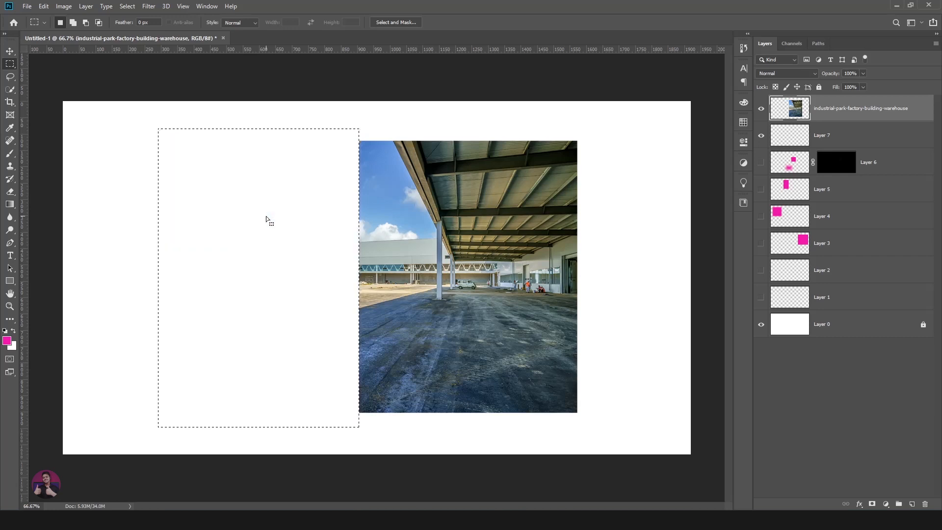
pyautogui.hotkey('ctrl', 'd')
# Move the remaining photo to the canvas center and draw a large circular selection over it with the Elliptical Marquee.
pyautogui.click(9, 51)
pyautogui.moveTo(505, 238); pyautogui.dragTo(442, 243)
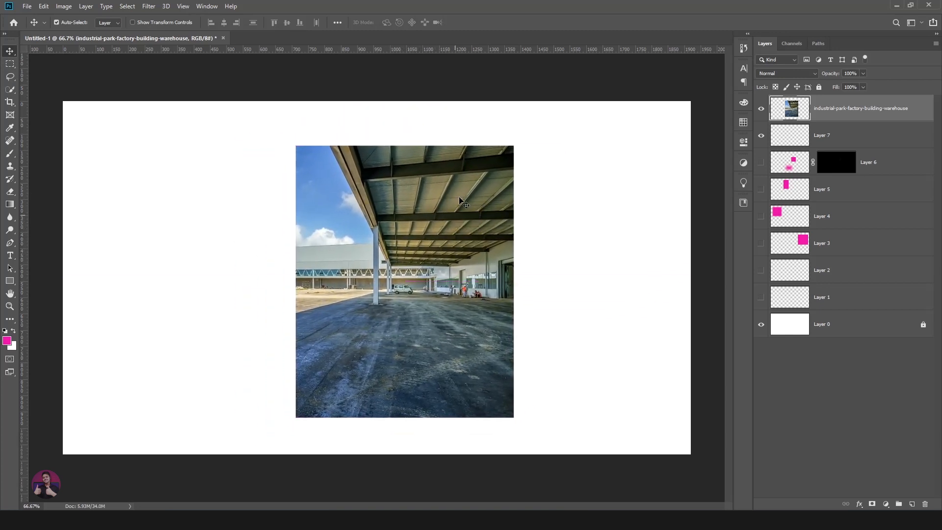
pyautogui.click(14, 67)
pyautogui.rightClick(13, 69)
pyautogui.click(51, 77)
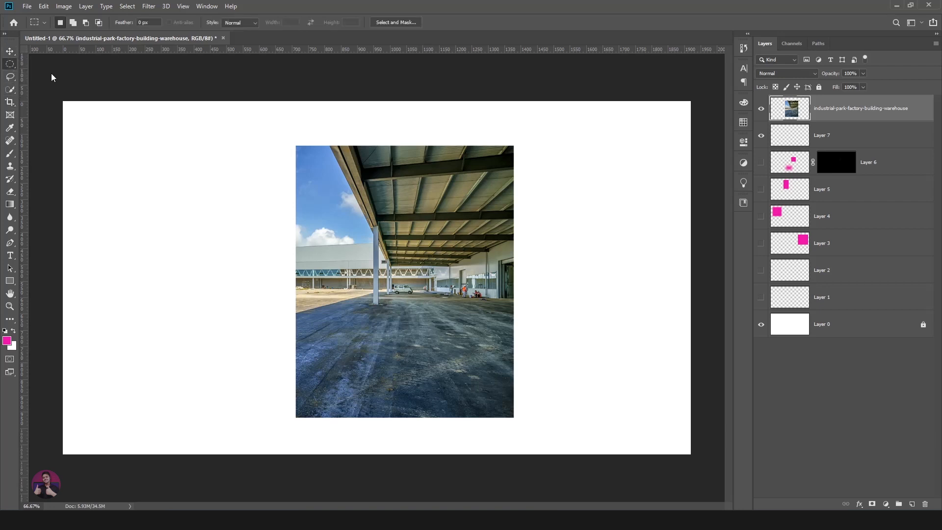
pyautogui.moveTo(312, 190); pyautogui.dragTo(496, 395)
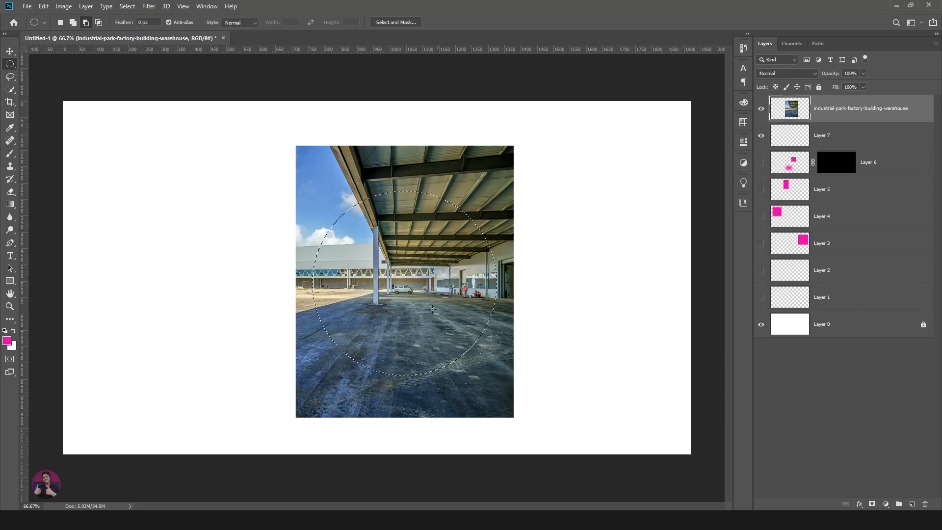
# Set the marquee to New Selection, nudge the circular selection upward, and copy the selected area to a new layer.
pyautogui.click(61, 23)
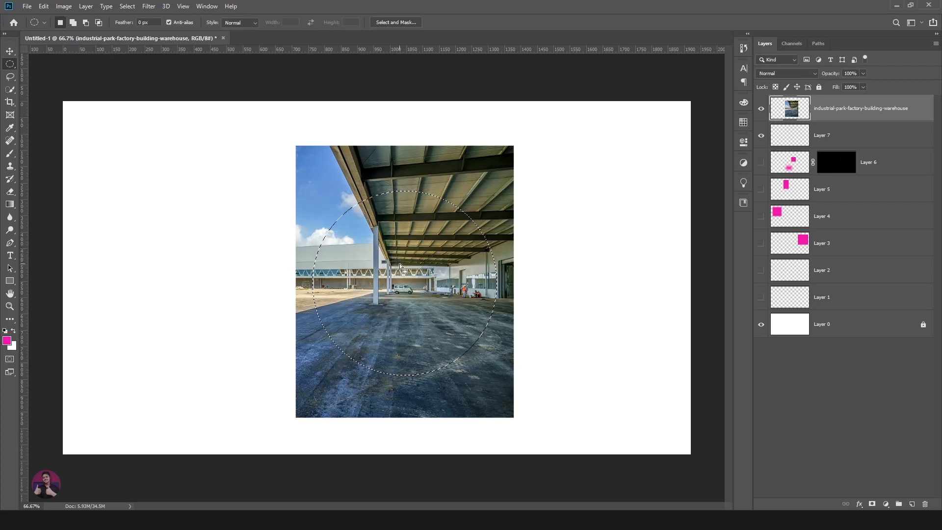
pyautogui.moveTo(422, 294)
pyautogui.mouseDown()
pyautogui.moveTo(414, 230)
pyautogui.moveTo(411, 265)
pyautogui.moveTo(462, 230)
pyautogui.moveTo(484, 179)
pyautogui.moveTo(415, 287)
pyautogui.mouseUp()
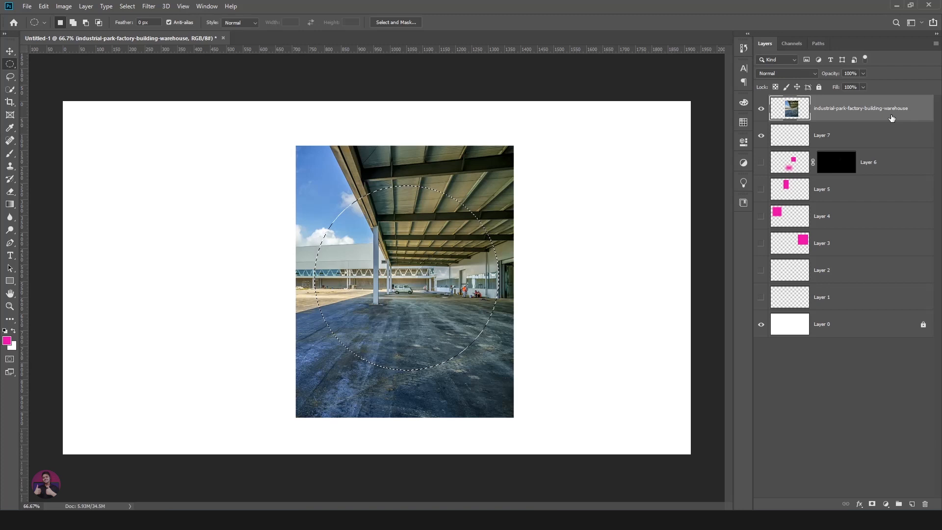
pyautogui.hotkey('ctrl', 'j')
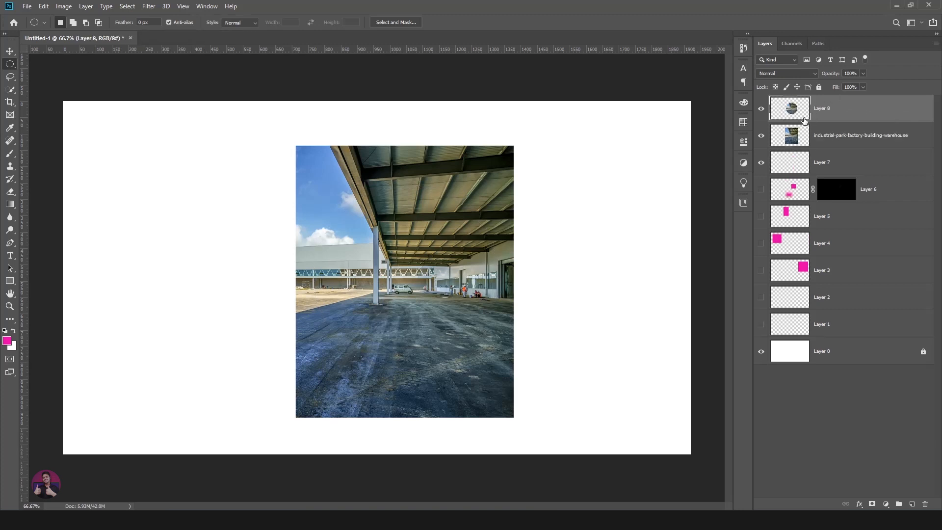
pyautogui.click(10, 51)
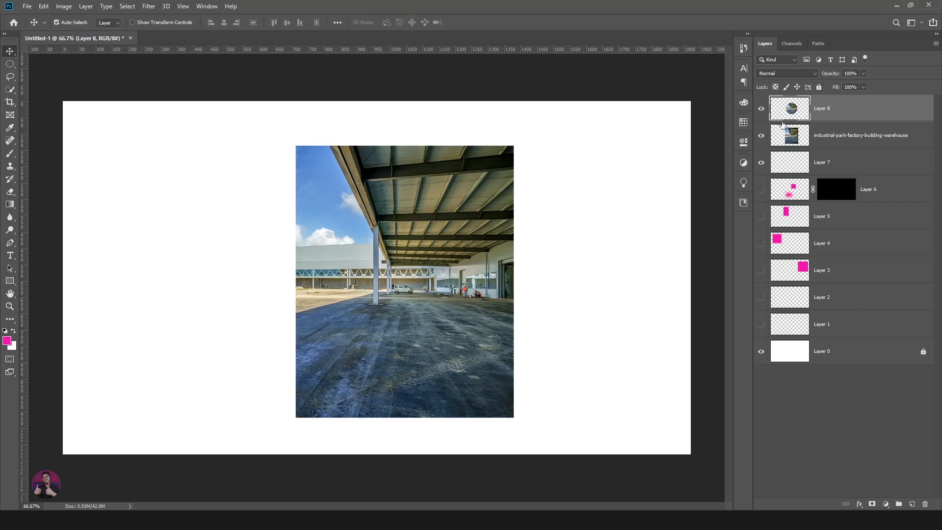
# Move the circular copy to the canvas's left half with the warehouse photo temporarily hidden, and place the reshown photo in the right half.
pyautogui.click(763, 135)
pyautogui.moveTo(466, 271); pyautogui.dragTo(279, 270)
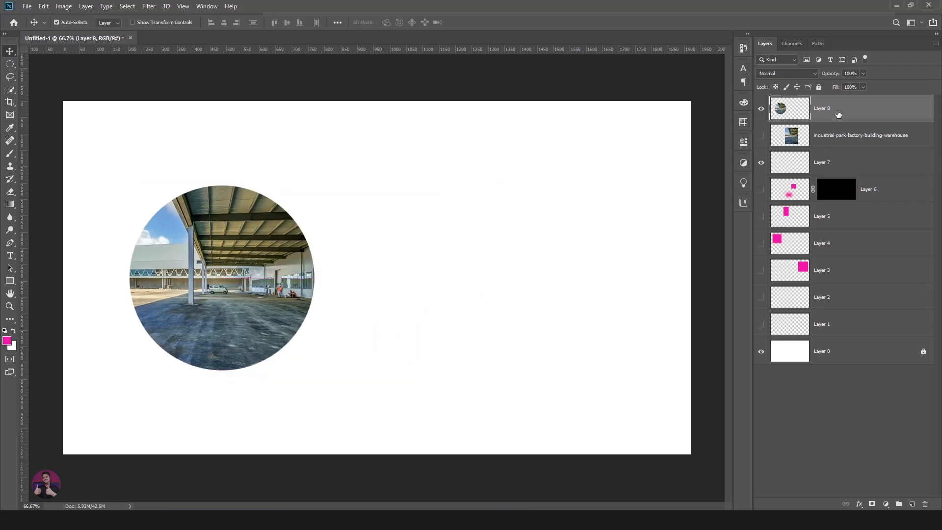
pyautogui.click(762, 139)
pyautogui.moveTo(469, 263); pyautogui.dragTo(589, 248)
pyautogui.moveTo(257, 259); pyautogui.dragTo(289, 232)
pyautogui.scroll(4, 297, 265)
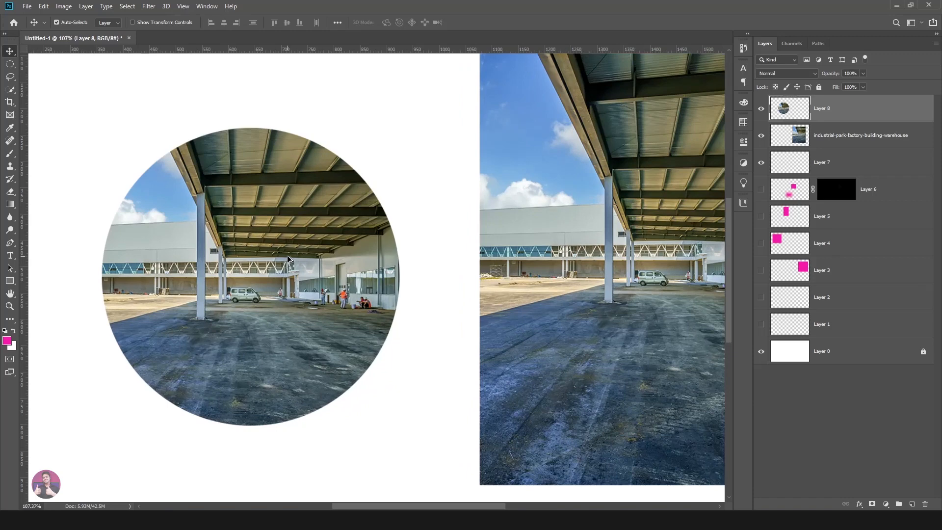
pyautogui.scroll(-2, 363, 245)
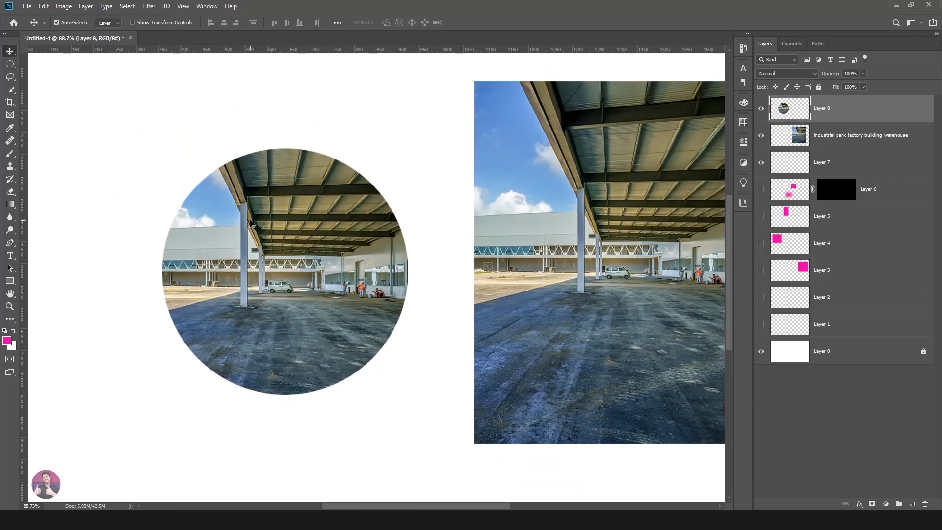
pyautogui.scroll(-3, 444, 235)
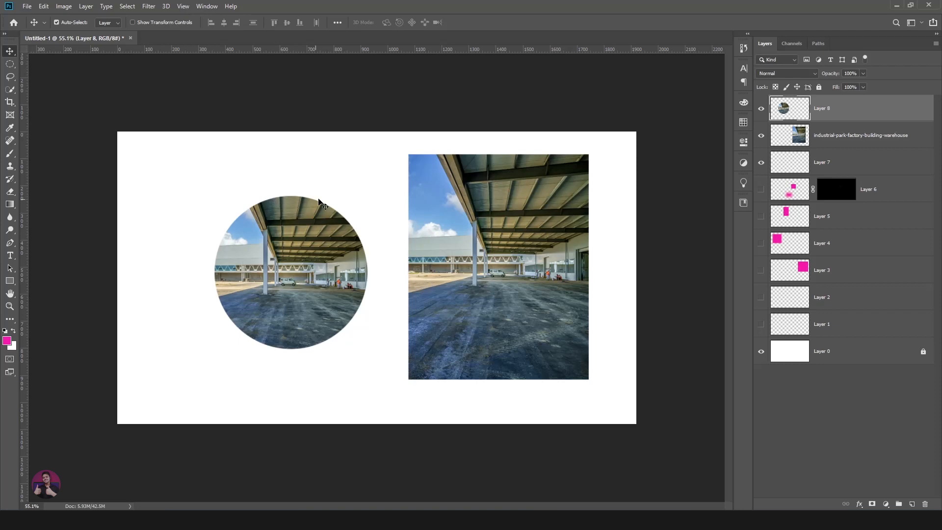
pyautogui.scroll(3, 350, 244)
pyautogui.scroll(-3, 350, 244)
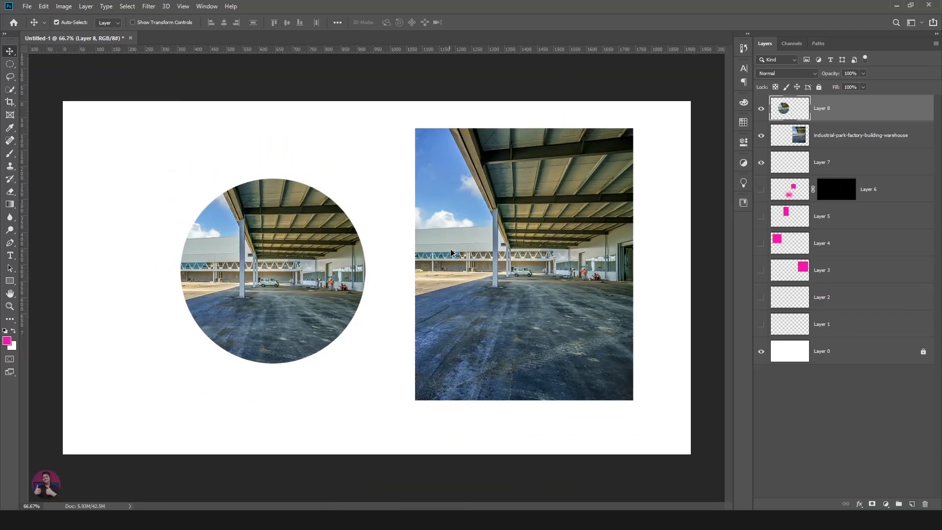
# Switch to the Elliptical Marquee tool.
pyautogui.press('m')
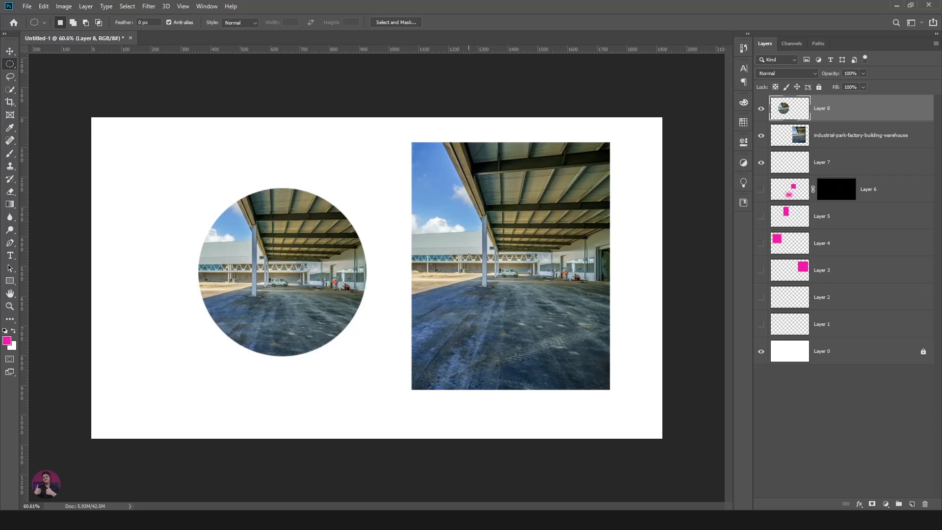
pyautogui.click(32, 7)
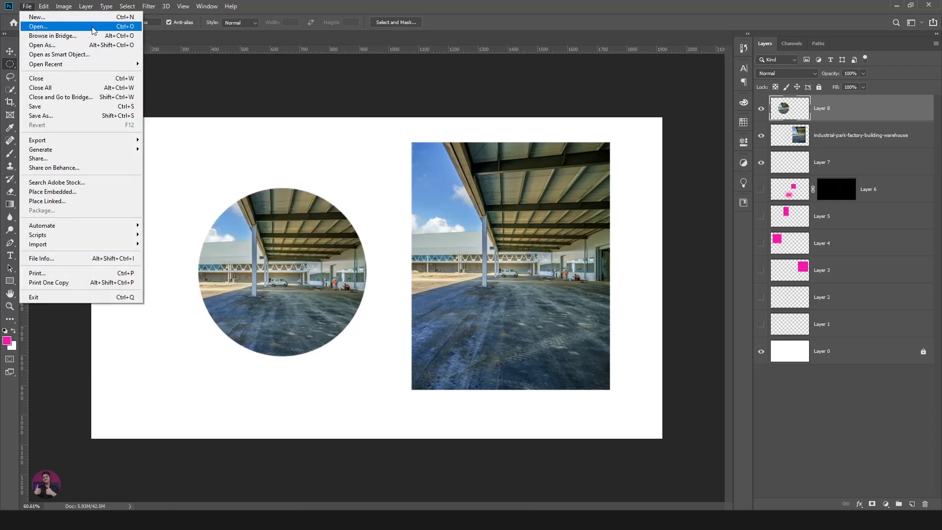
pyautogui.click(27, 6)
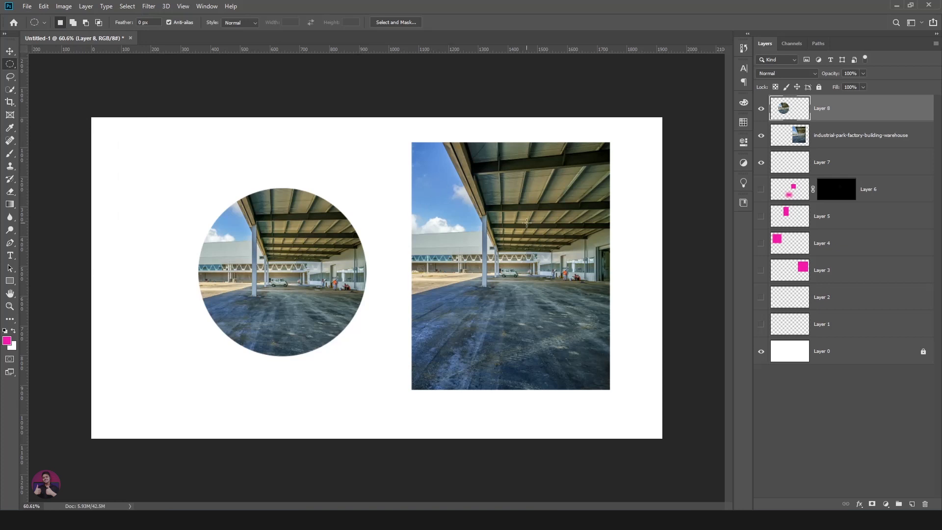